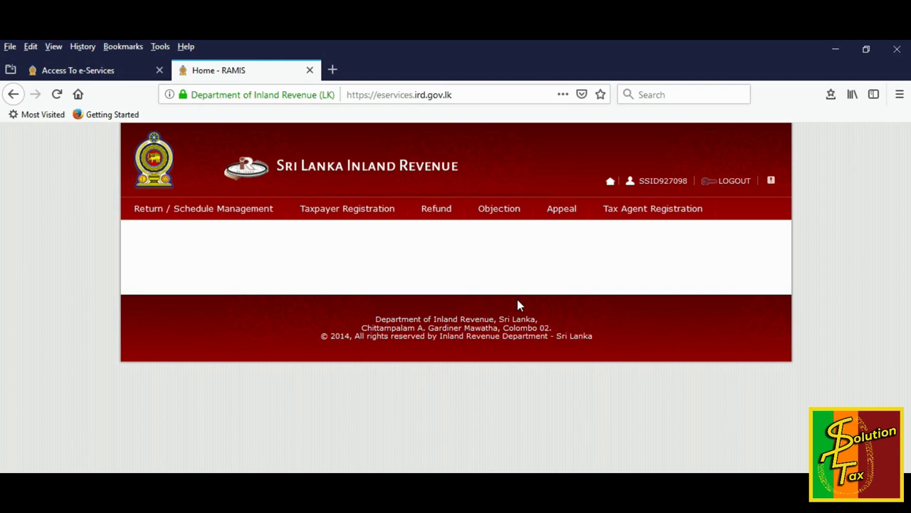
# - Expand the Simplified Value Added Tax (SVAT) options under Return / Schedule Management
pyautogui.moveTo(224, 210)
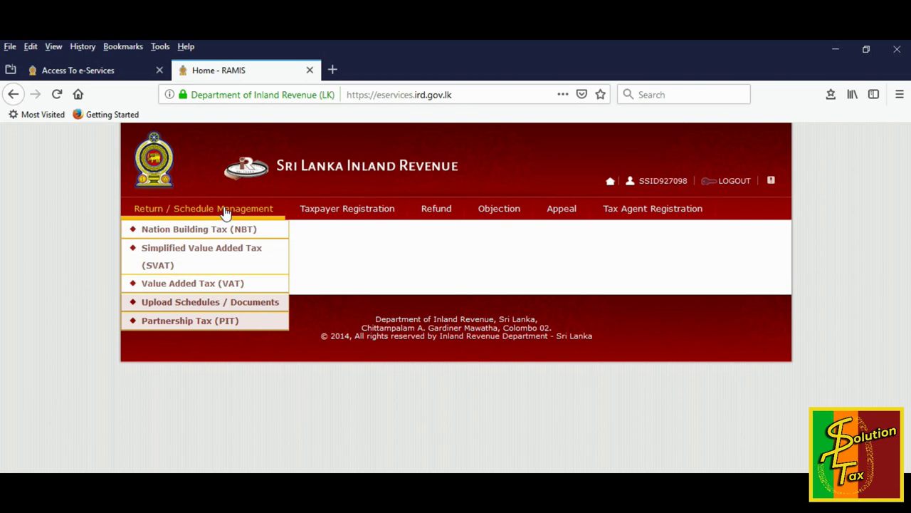
pyautogui.click(214, 255)
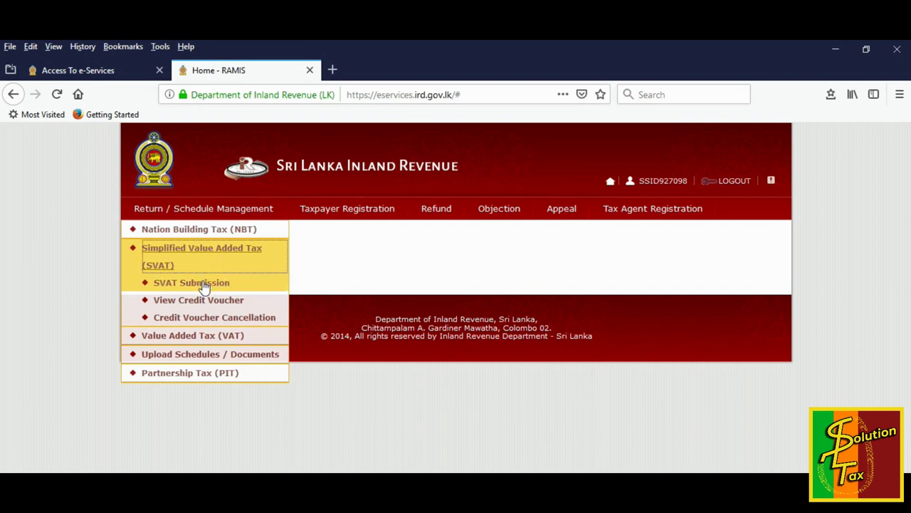
# - Open SVAT Submission and review the List of SVAT table's six periods
pyautogui.click(191, 283)
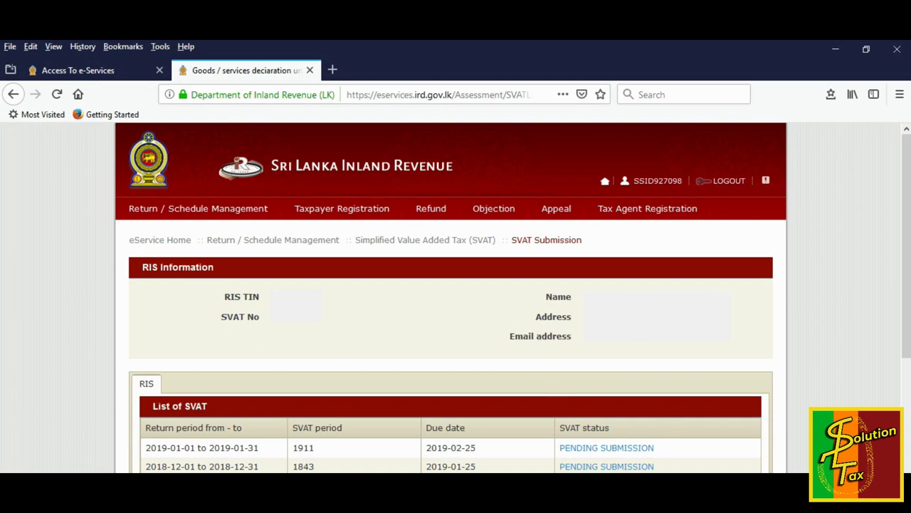
pyautogui.scroll(-3, 500, 466)
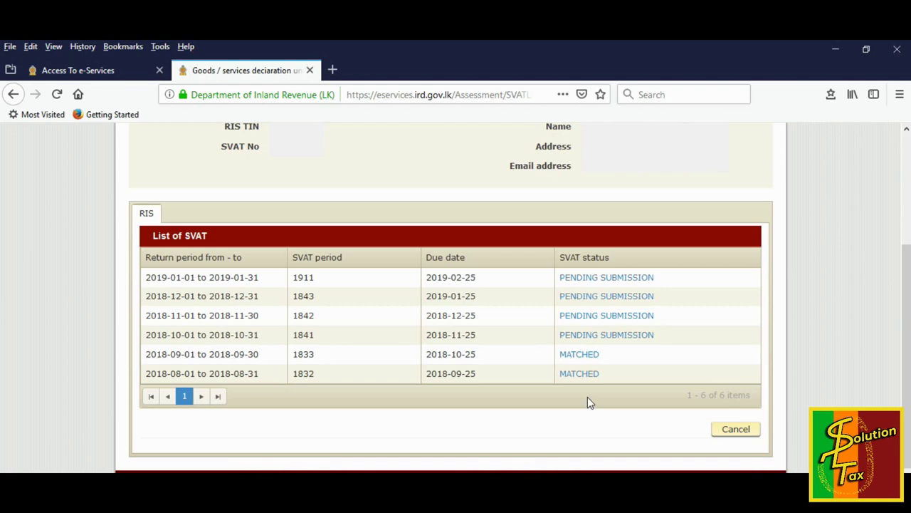
pyautogui.click(586, 375)
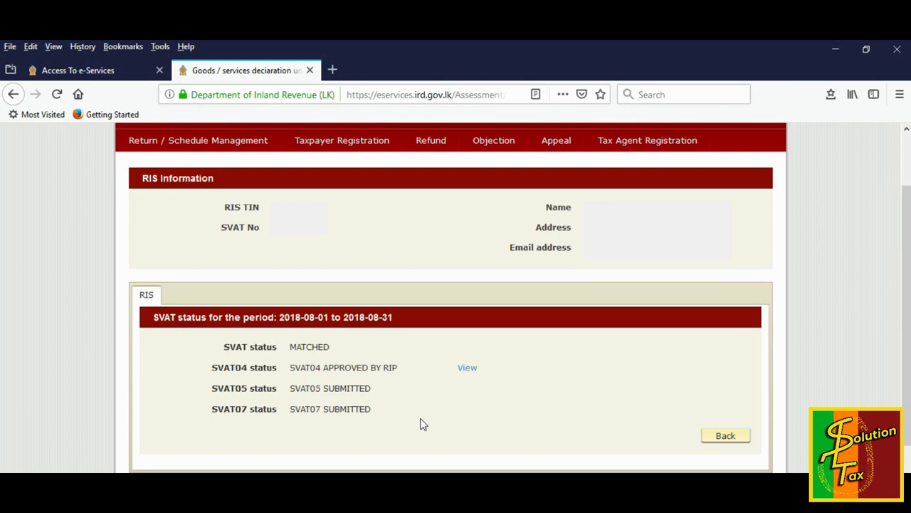
pyautogui.click(721, 437)
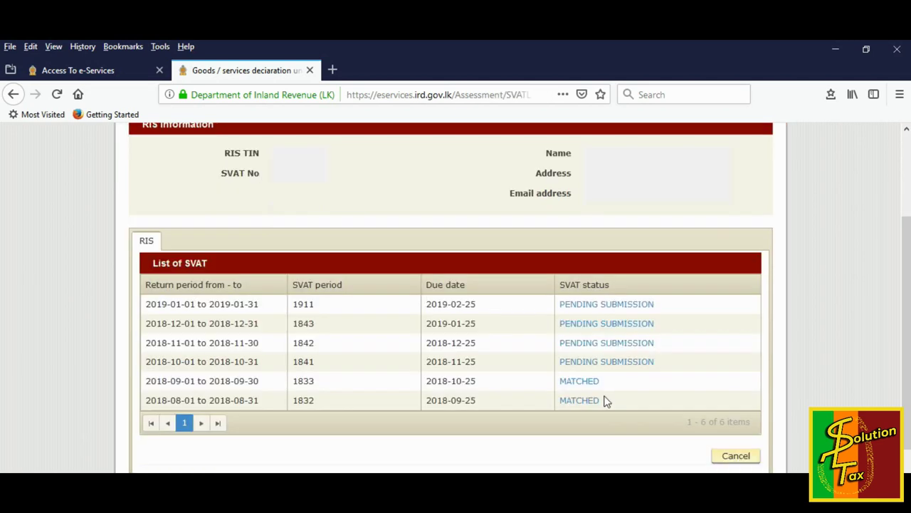
pyautogui.click(583, 365)
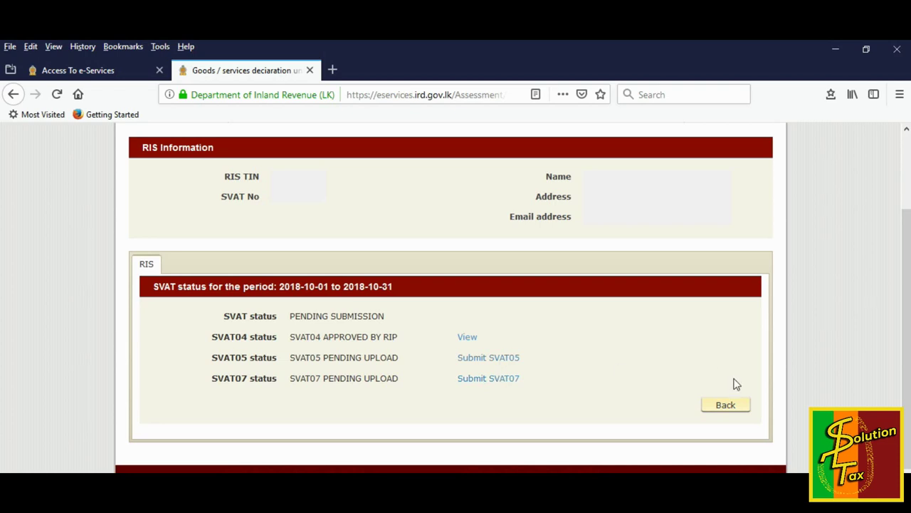
pyautogui.click(727, 405)
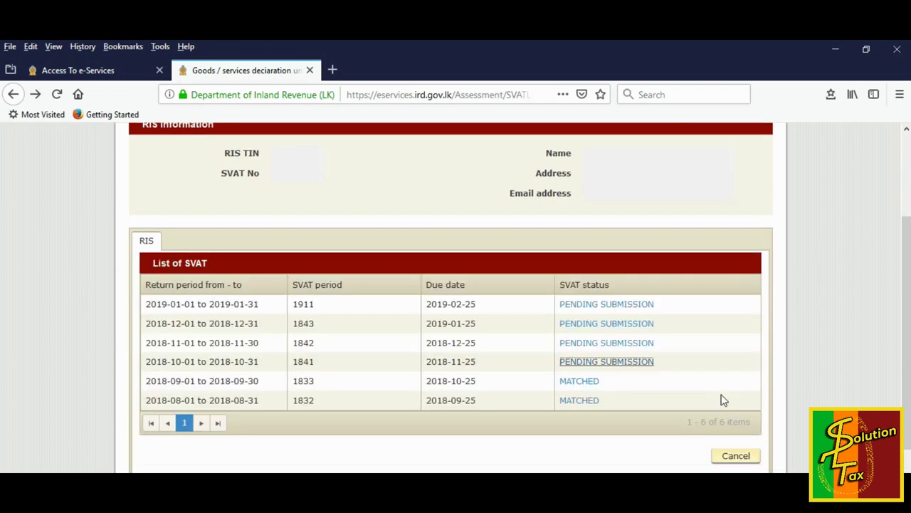
# - Check the December 2018 period's status, then view the January 2019 period's pending SVAT status
pyautogui.click(632, 327)
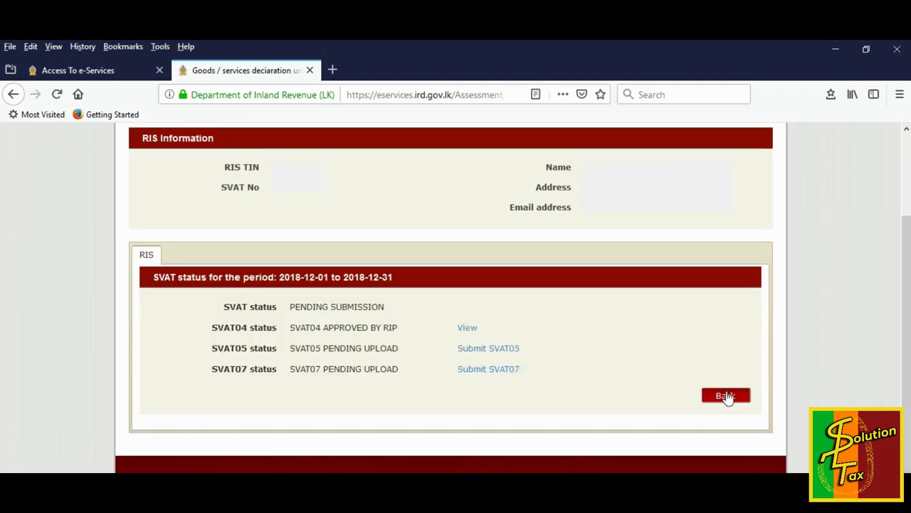
pyautogui.click(725, 395)
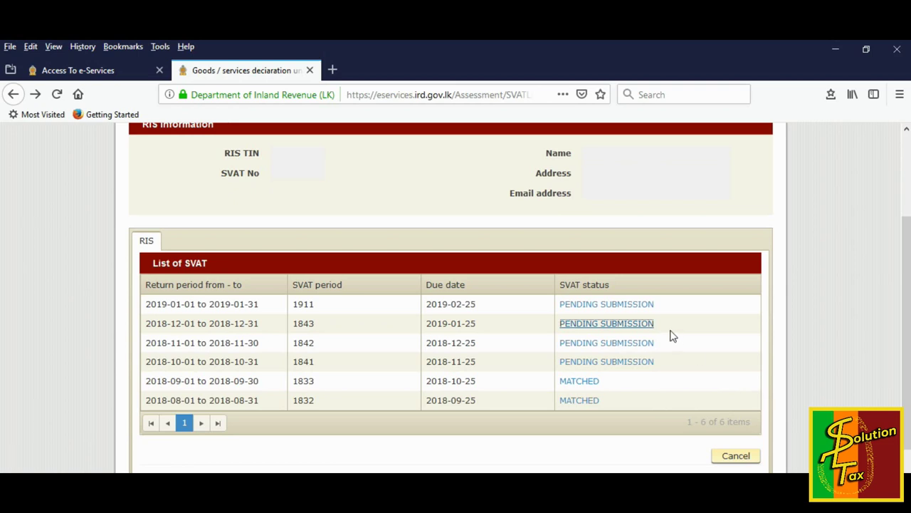
pyautogui.click(624, 311)
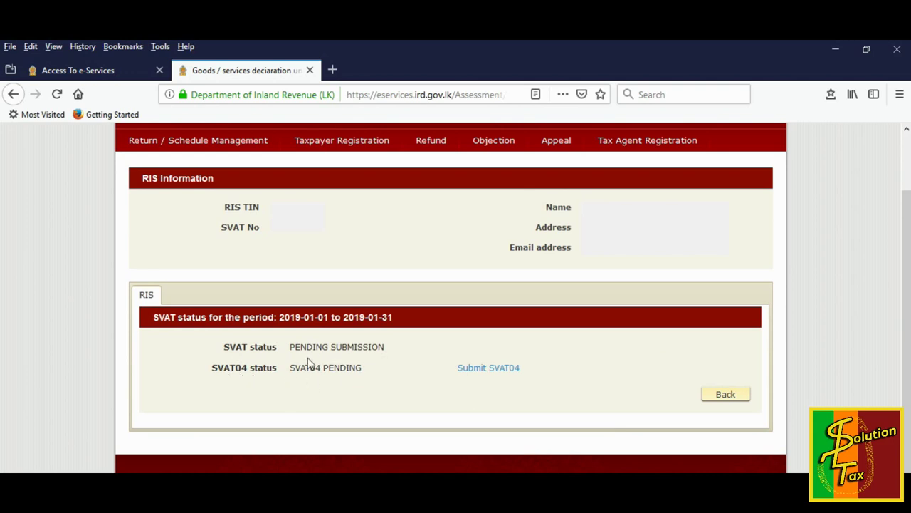
# - Start the January 2019 SVAT04 declaration and bring the blank Goods / Services add form into view
pyautogui.click(499, 368)
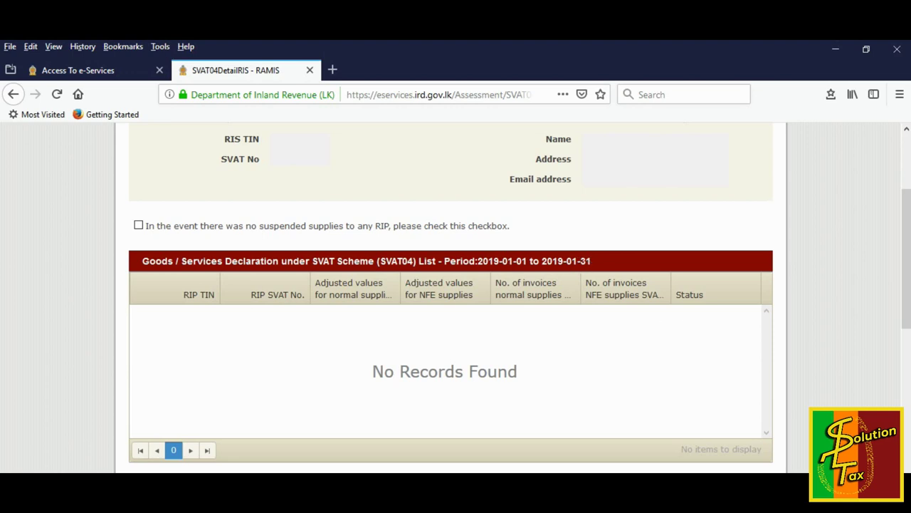
pyautogui.scroll(-3, 455, 299)
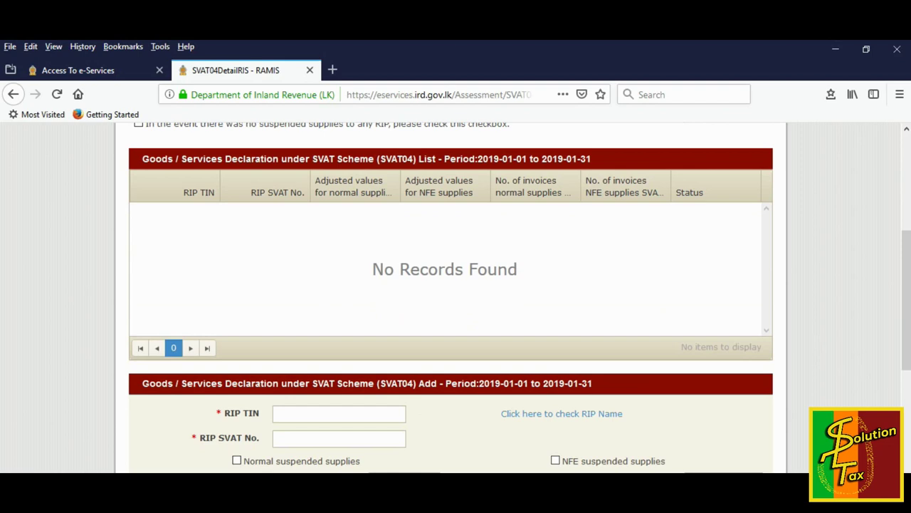
pyautogui.scroll(-3, 456, 299)
pyautogui.scroll(-1, 456, 299)
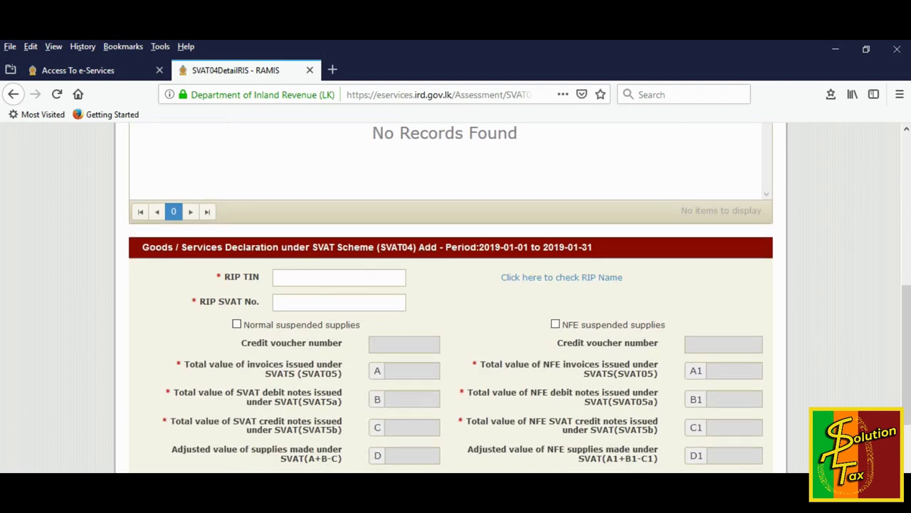
pyautogui.scroll(-2, 455, 299)
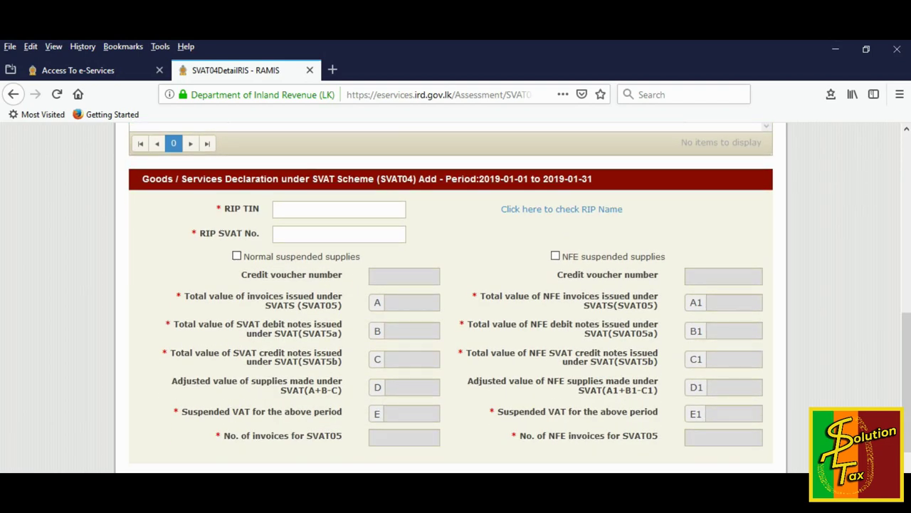
pyautogui.scroll(-1, 456, 299)
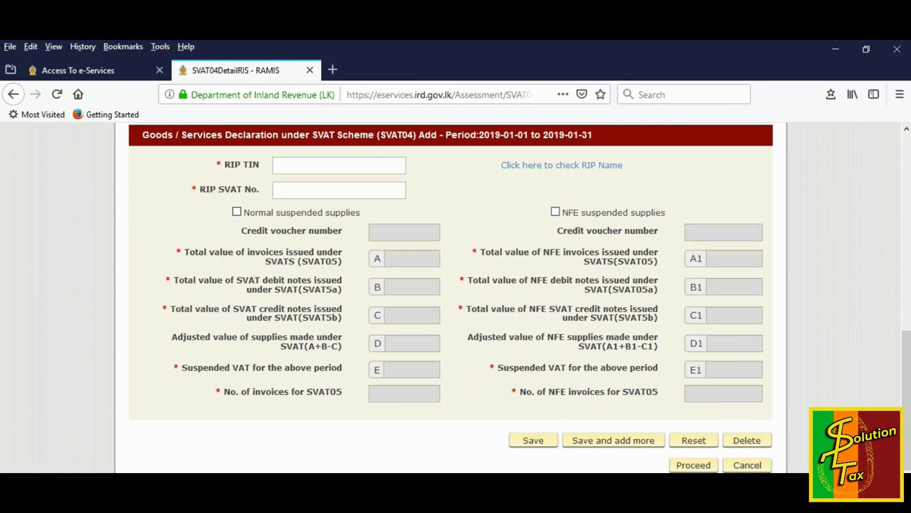
# - Fill in the buyer's RIP TIN and RIP SVAT number on the SVAT04 form
pyautogui.click(322, 166)
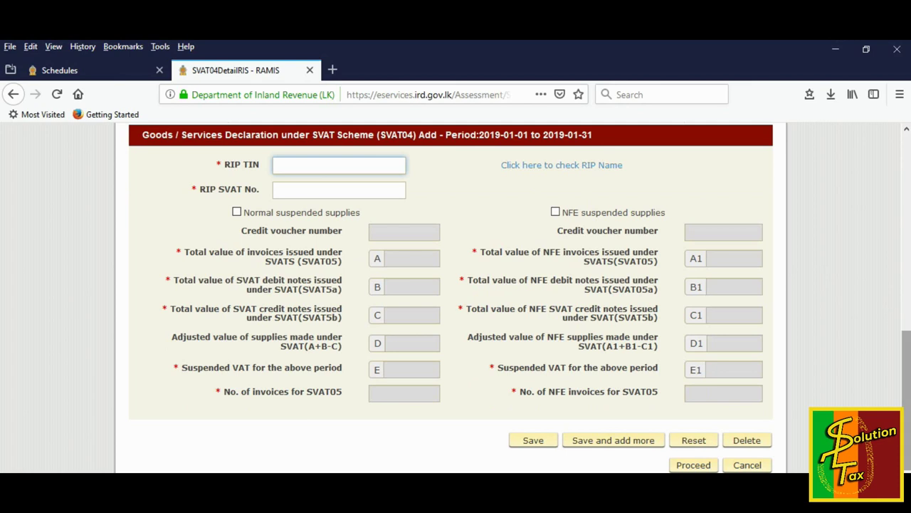
pyautogui.moveTo(908, 357)
pyautogui.mouseDown()
pyautogui.moveTo(909, 293)
pyautogui.moveTo(909, 358)
pyautogui.mouseUp()
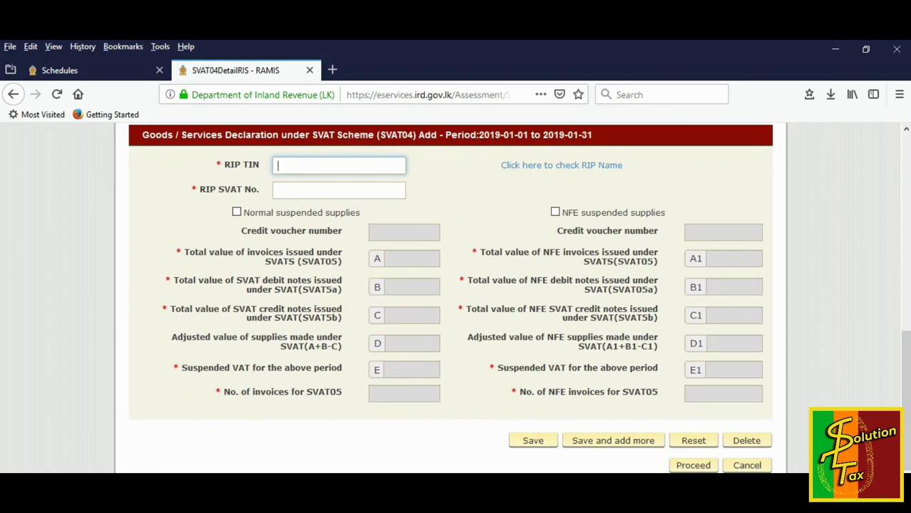
pyautogui.write('1')
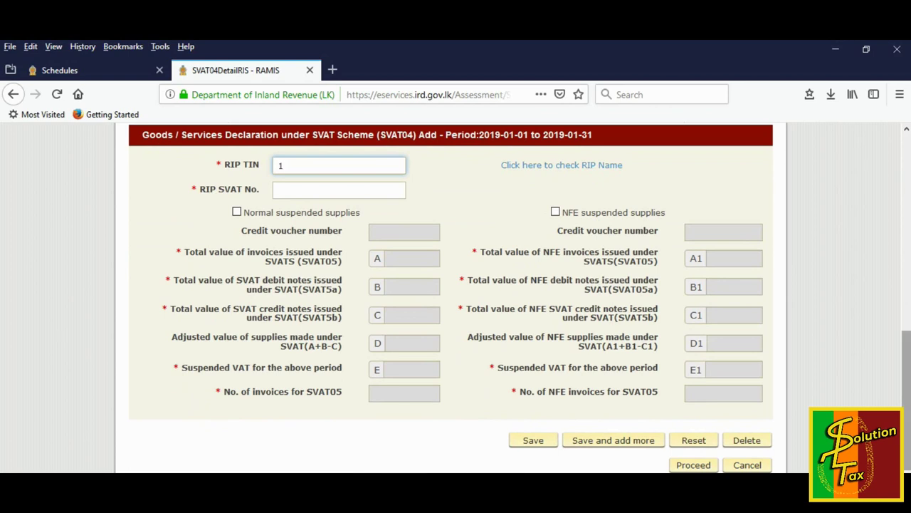
pyautogui.write('74911215')
pyautogui.click(354, 187)
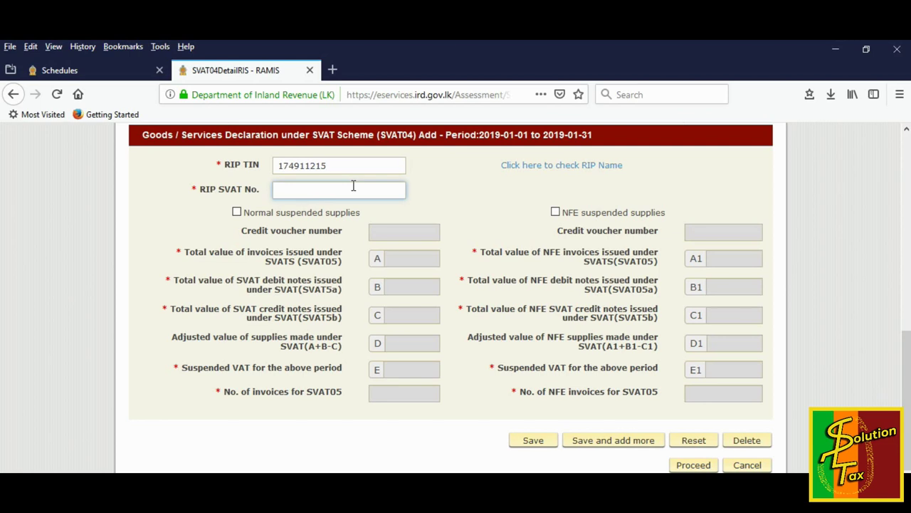
pyautogui.write('SVAT006353')
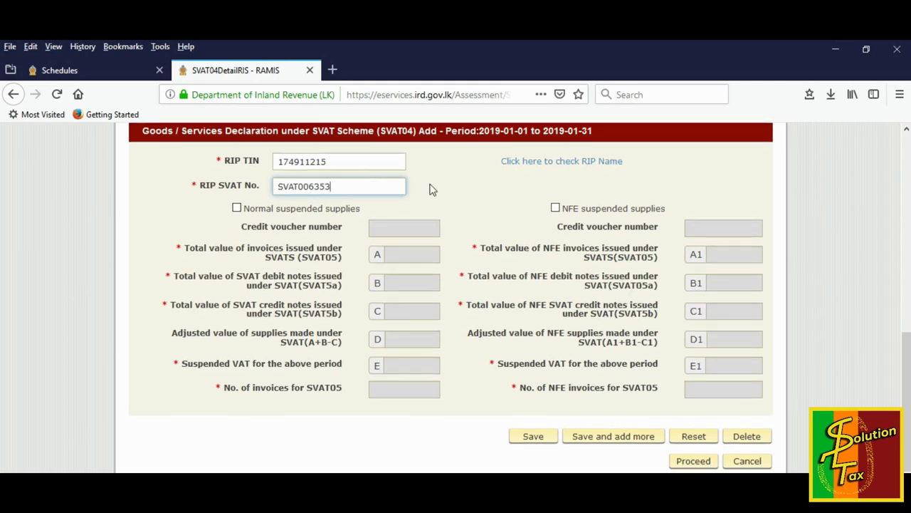
# - Look up the buyer's registered company name and tick Normal suspended supplies
pyautogui.click(526, 162)
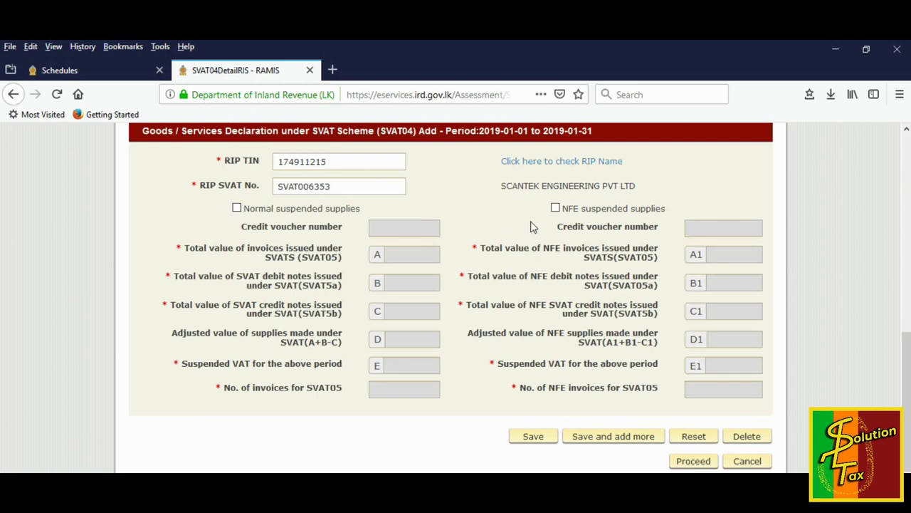
pyautogui.click(236, 208)
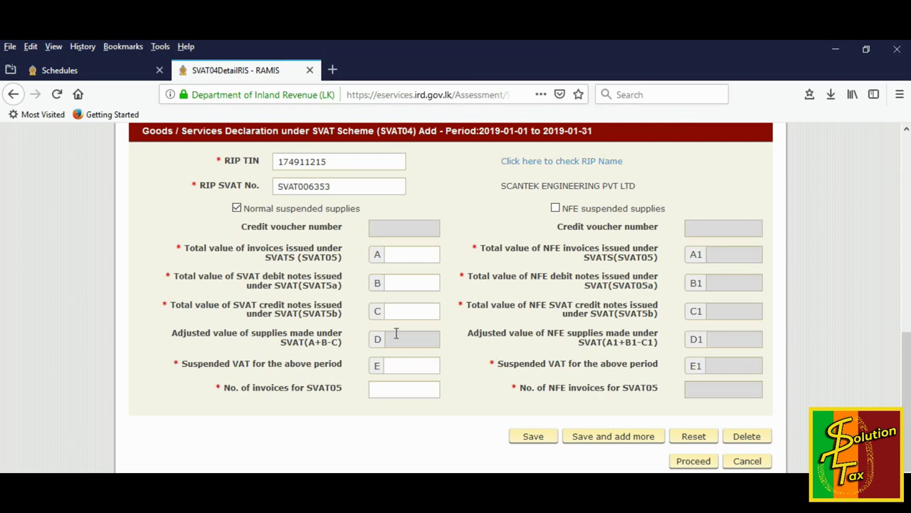
# - Enter SVAT05 invoice total 1,194,175.00 with 0 debit notes and 0 credit notes
pyautogui.click(403, 254)
pyautogui.write('1194175')
pyautogui.click(405, 282)
pyautogui.write('0')
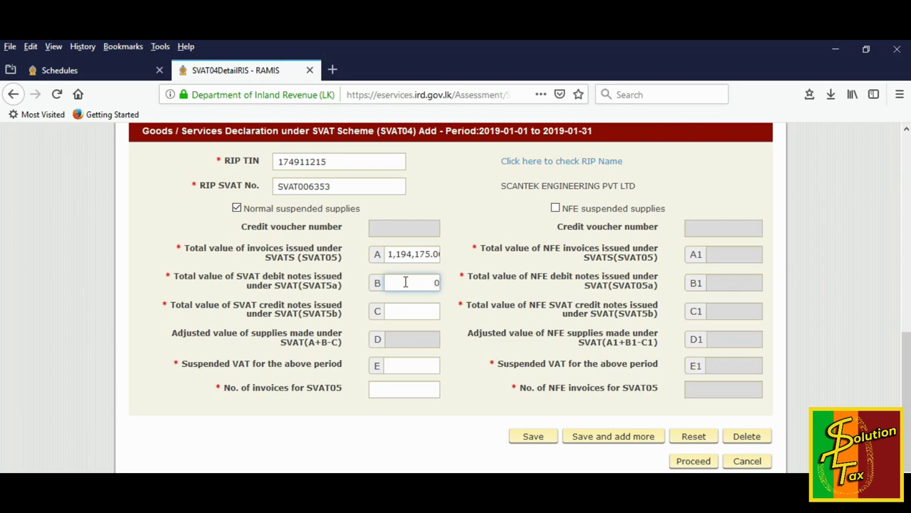
pyautogui.click(410, 313)
pyautogui.write('0')
# - Enter suspended VAT 179,126.00 and 5 as the number of SVAT05 invoices
pyautogui.click(415, 366)
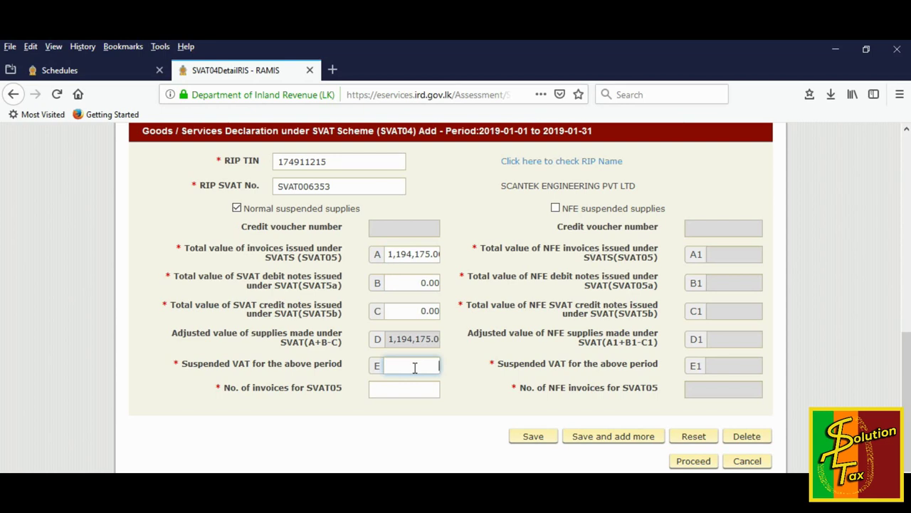
pyautogui.write('1')
pyautogui.write('79')
pyautogui.write('12')
pyautogui.write('5')
pyautogui.write('6')
pyautogui.click(413, 390)
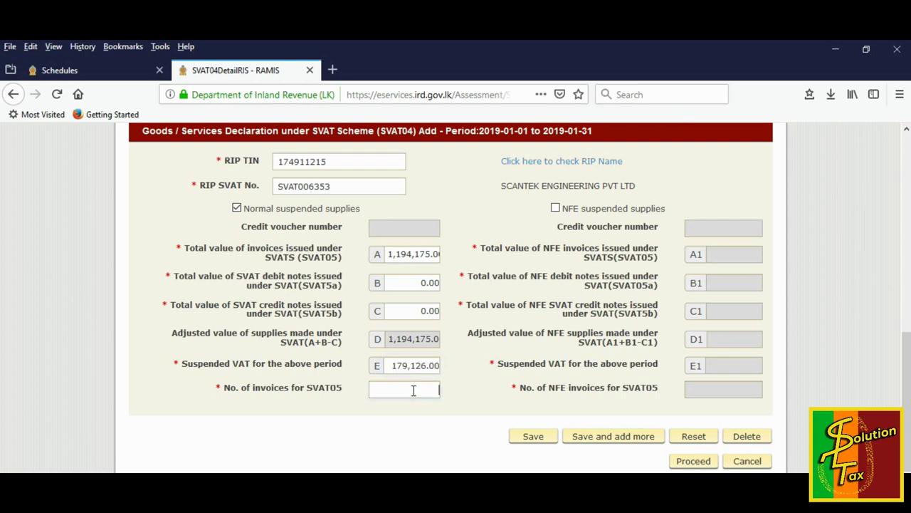
pyautogui.write('5')
pyautogui.click(457, 396)
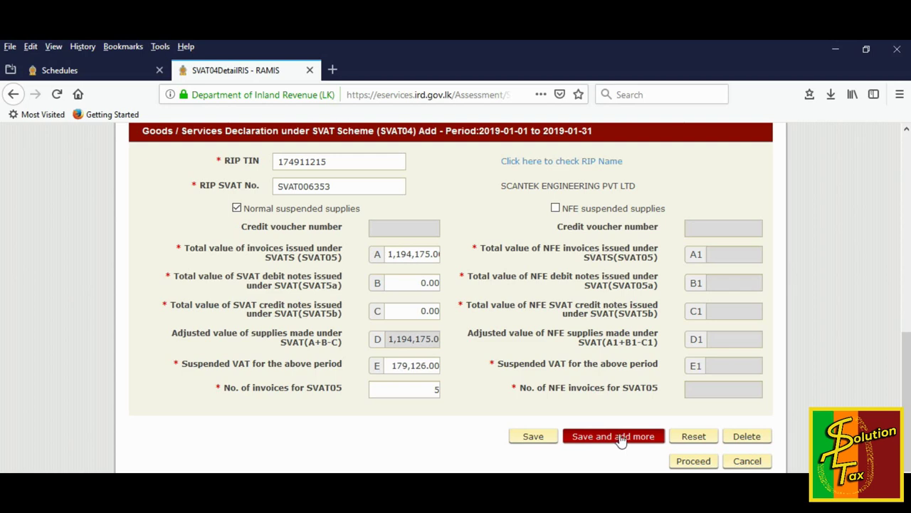
# - Save the SVAT04 entry and confirm it is listed as SVAT04 DRAFT with 1,194,175.00
pyautogui.click(545, 438)
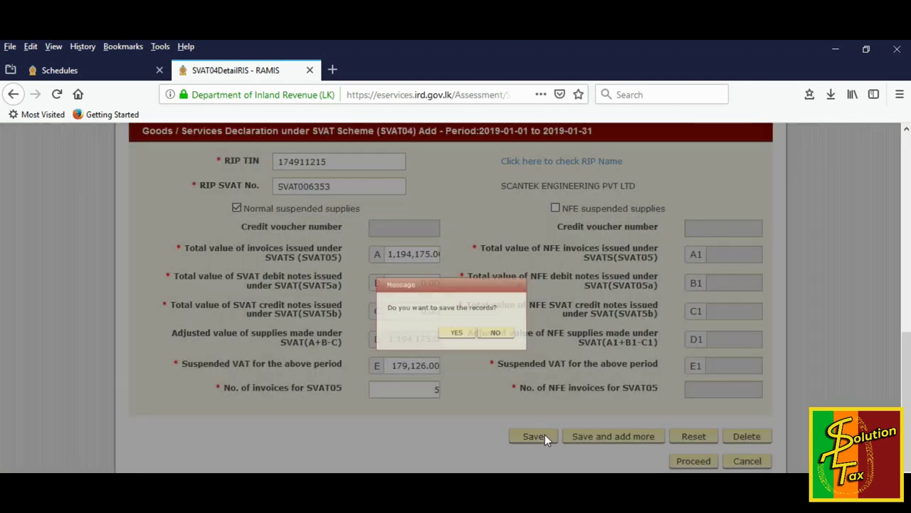
pyautogui.click(458, 339)
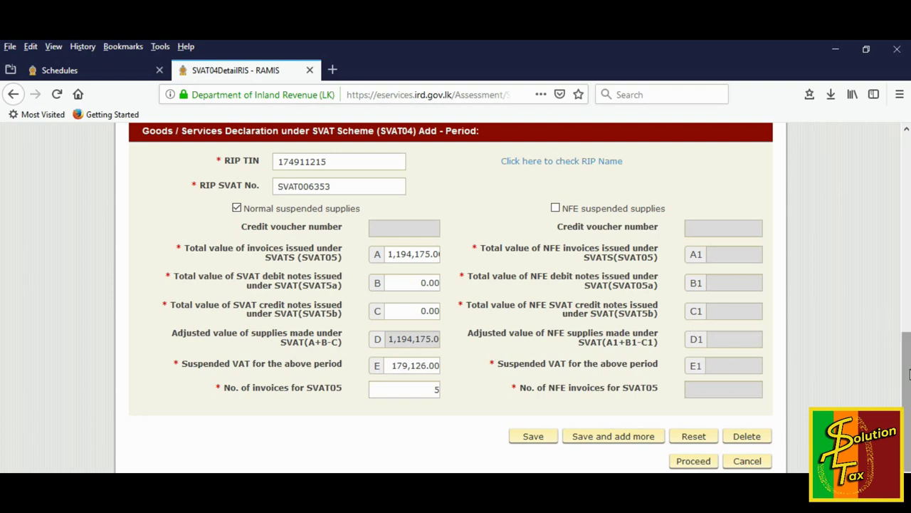
pyautogui.moveTo(908, 370); pyautogui.dragTo(901, 282)
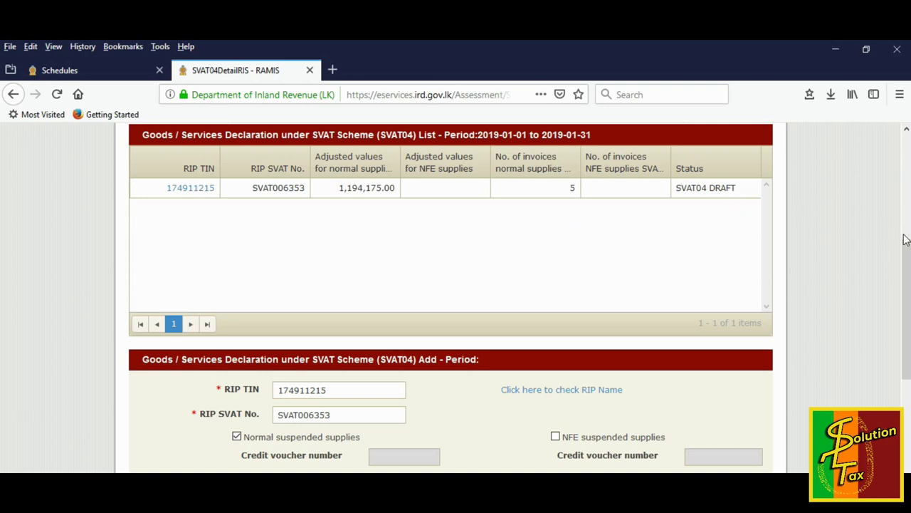
pyautogui.moveTo(909, 259); pyautogui.dragTo(908, 349)
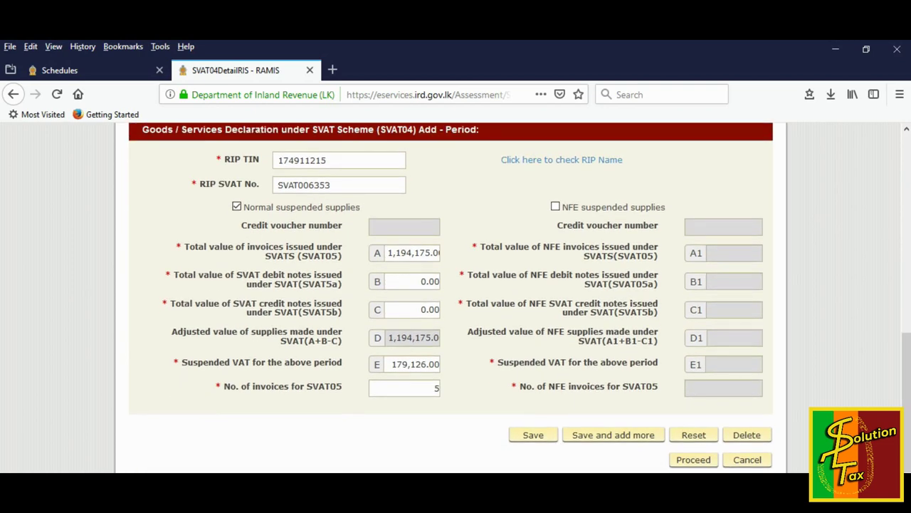
# - Proceed, accept the RIS declaration with 'I Agree', and submit the January 2019 SVAT04
pyautogui.click(693, 460)
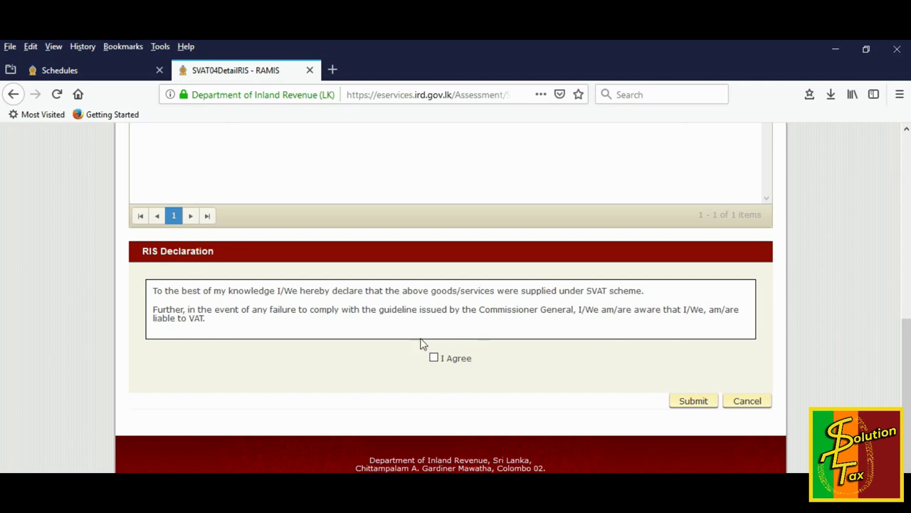
pyautogui.click(434, 358)
pyautogui.click(694, 401)
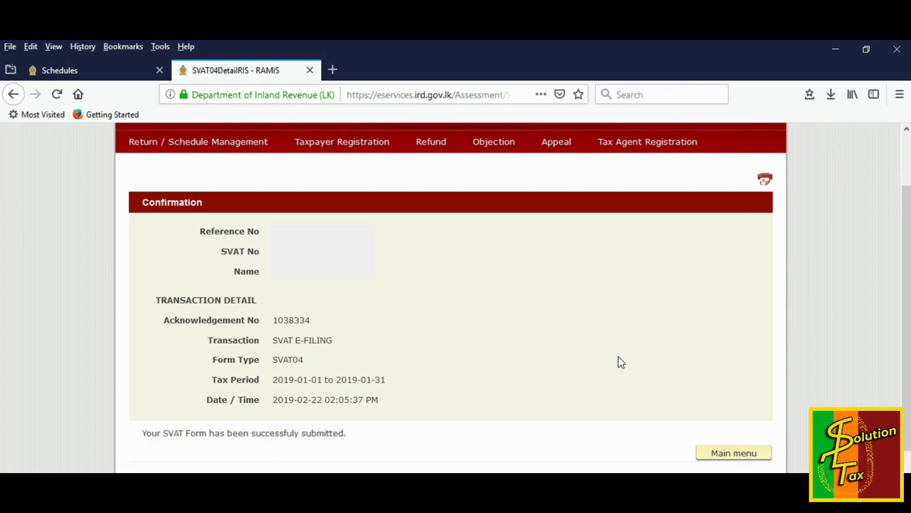
# - Print the submission confirmation to 'SVAT 4 January 2019.pdf' with Microsoft Print to PDF
pyautogui.hotkey('ctrl', 'p')
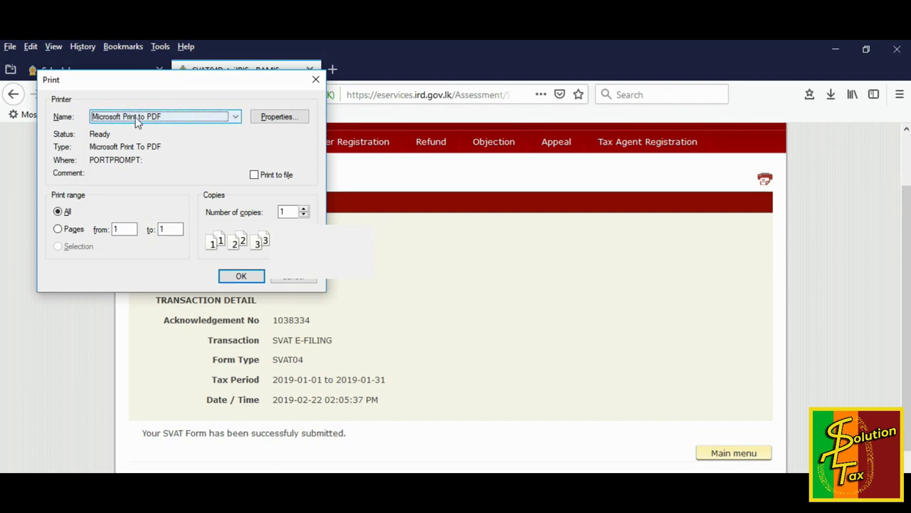
pyautogui.click(240, 278)
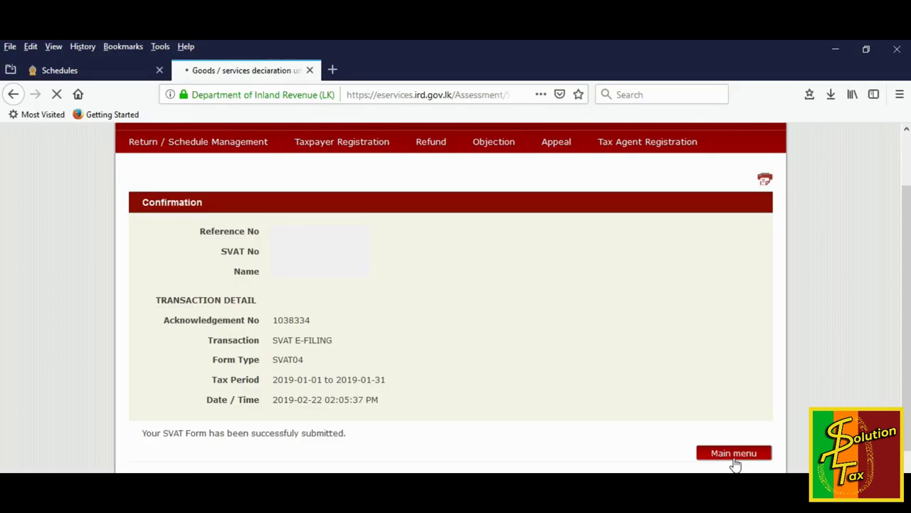
# - Check the January 2019 SVAT04 list showing the 1,194,175.00 entry pending RIP approval
pyautogui.click(733, 455)
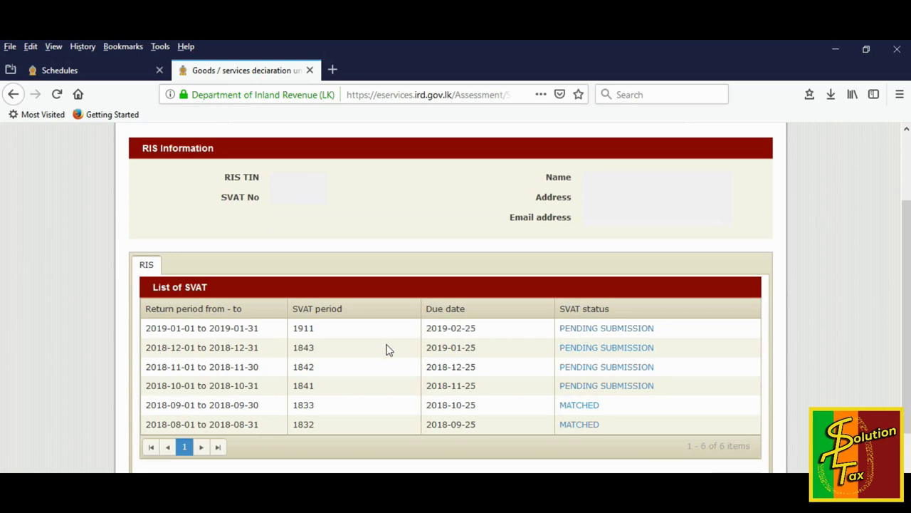
pyautogui.click(615, 331)
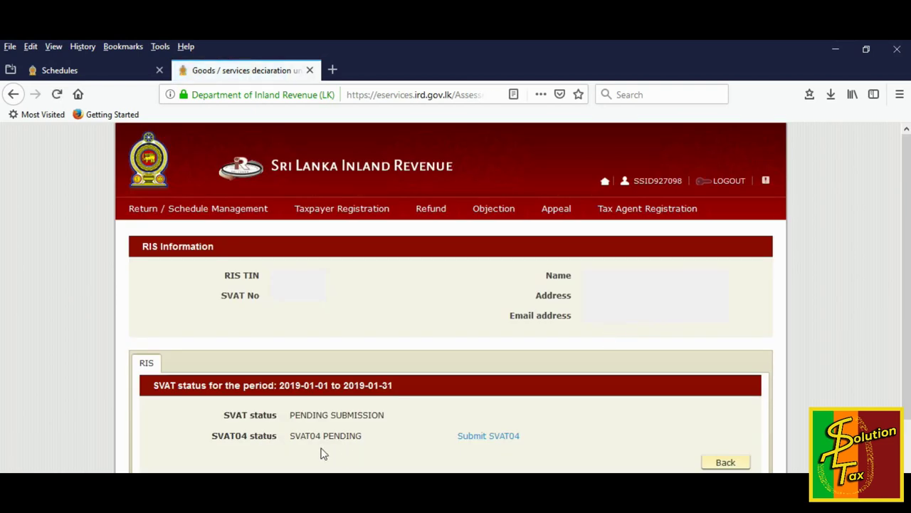
pyautogui.click(501, 443)
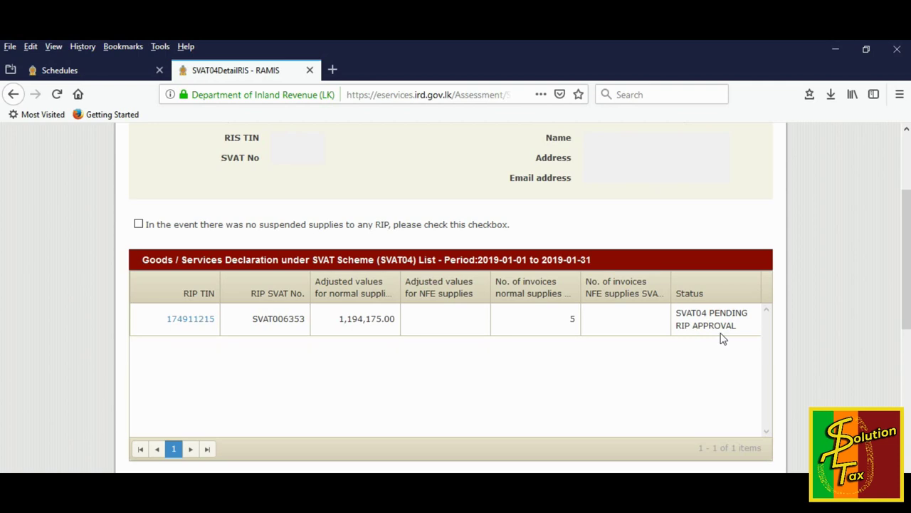
# - Recheck the January 2019 status page and its SVAT04 list
pyautogui.click(614, 334)
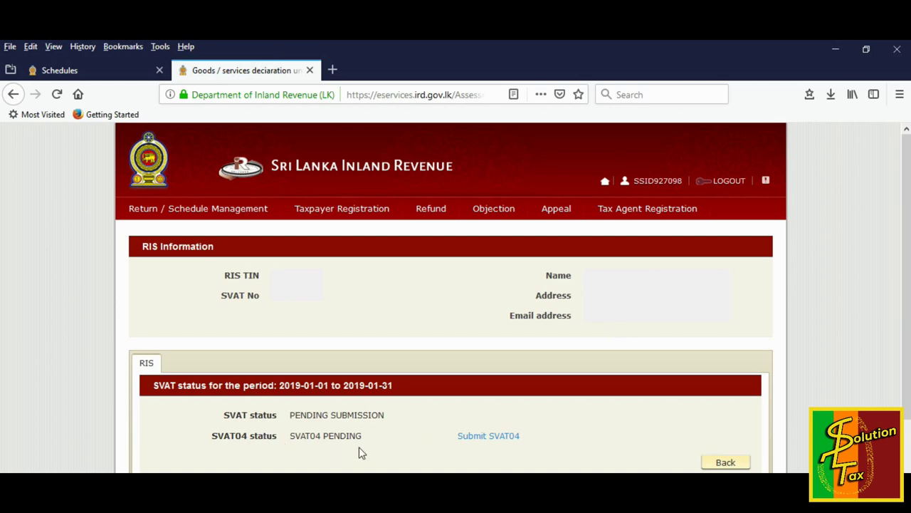
pyautogui.click(499, 439)
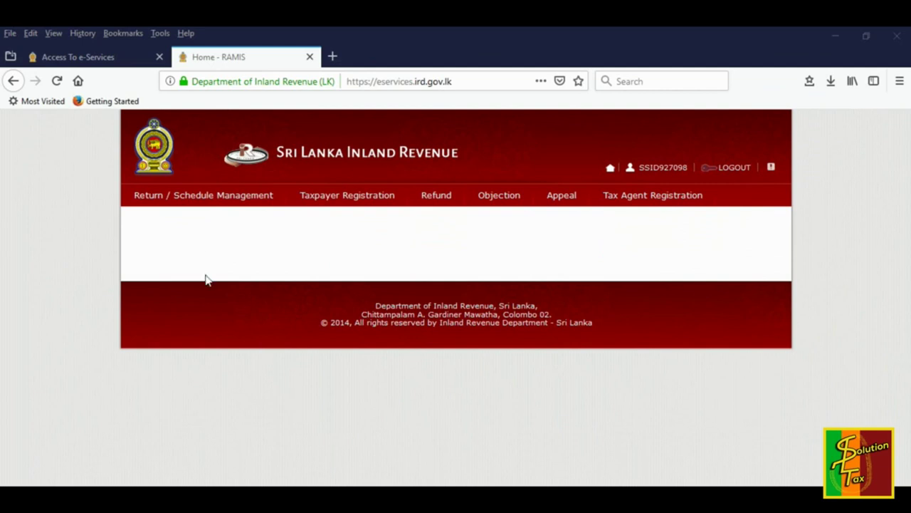
# - Open the December 2018 SVAT04 list from SVAT Submission, showing the 226,925.00 approved declaration
pyautogui.moveTo(186, 203)
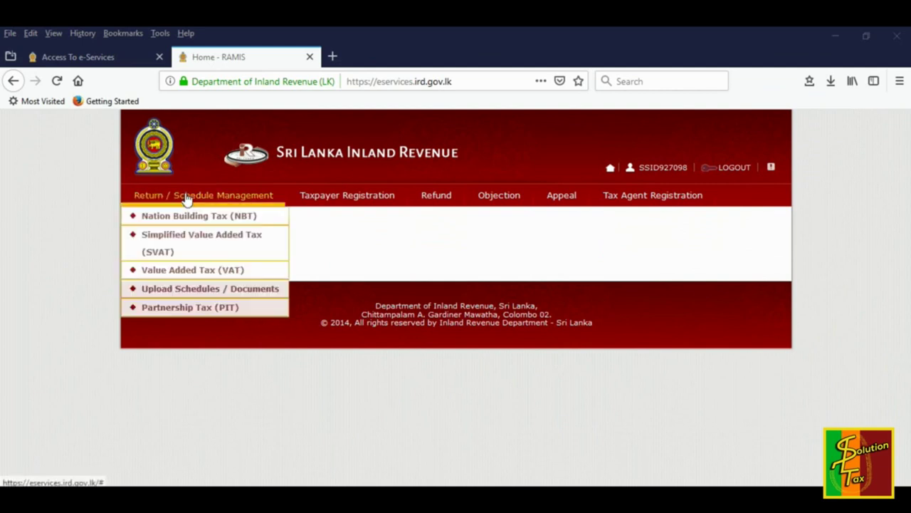
pyautogui.click(179, 238)
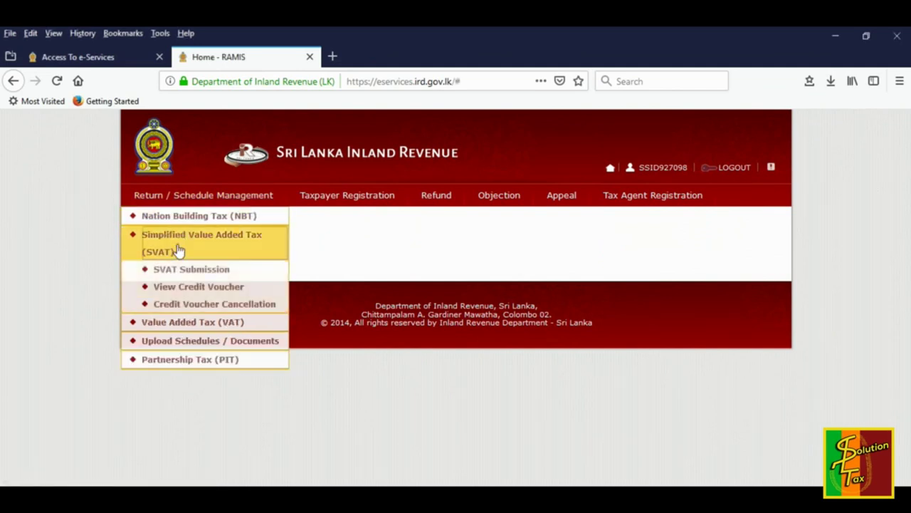
pyautogui.click(179, 271)
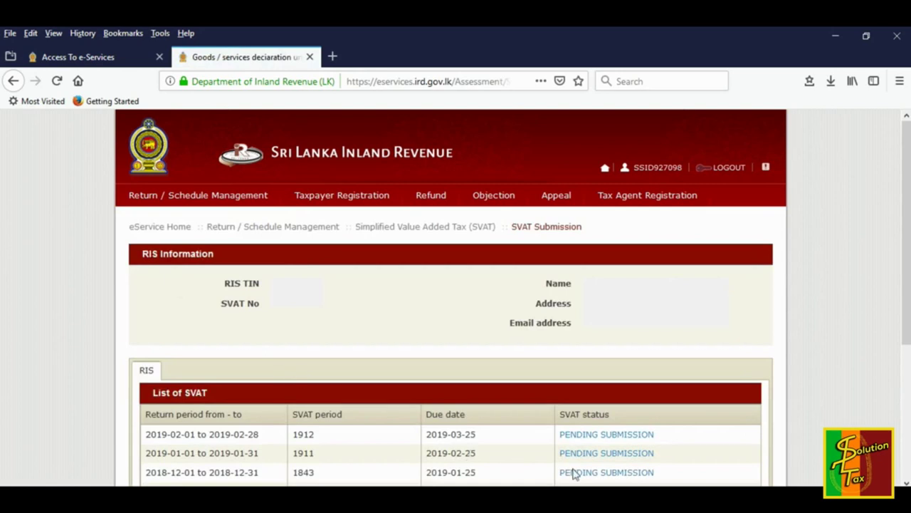
pyautogui.click(595, 473)
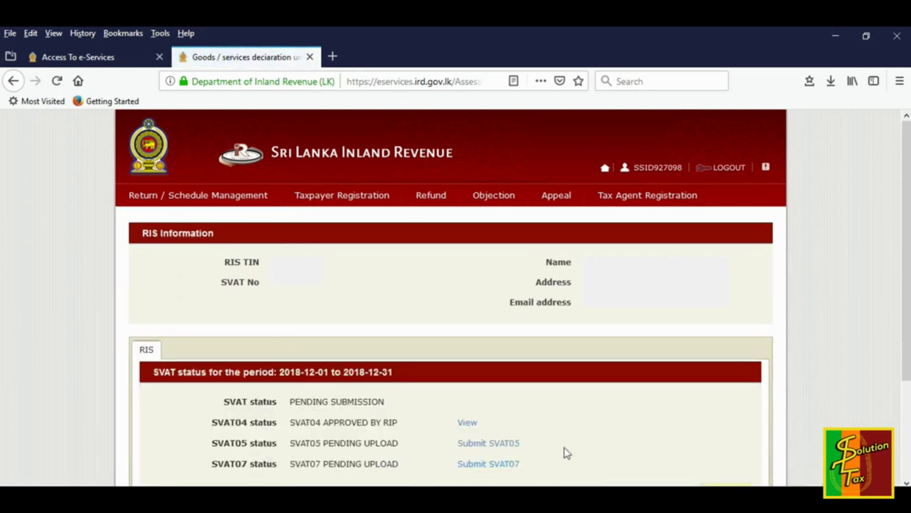
pyautogui.click(467, 423)
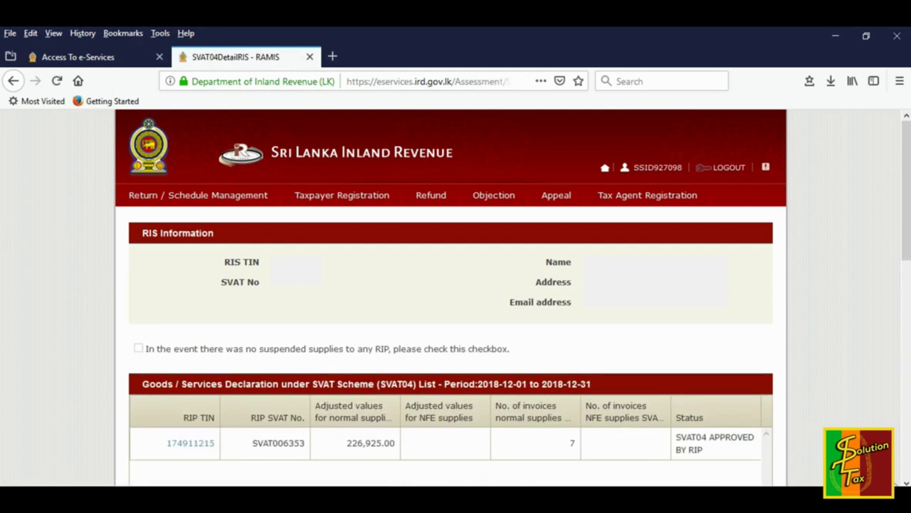
pyautogui.scroll(-3, 905, 482)
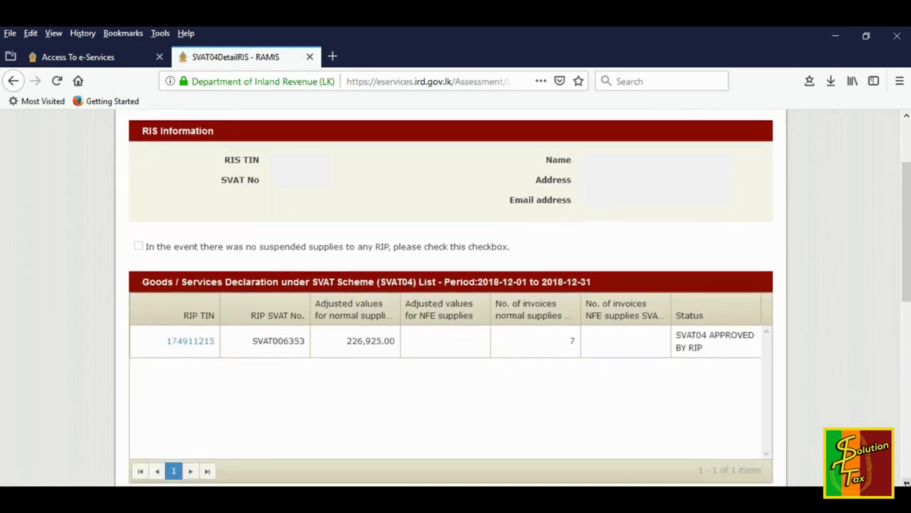
pyautogui.scroll(-2, 906, 483)
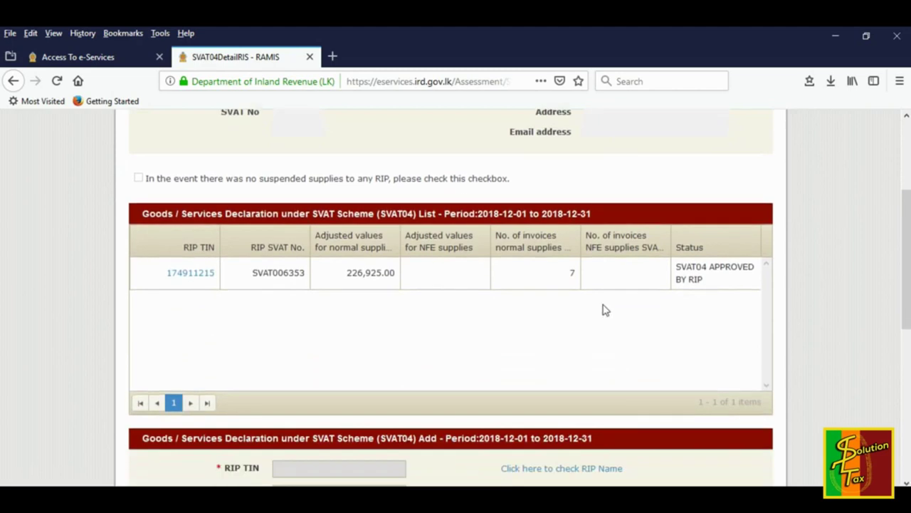
# - Load the approved RIP entry and review its credit voucher number and 226,925.00 value
pyautogui.click(191, 273)
pyautogui.click(906, 482)
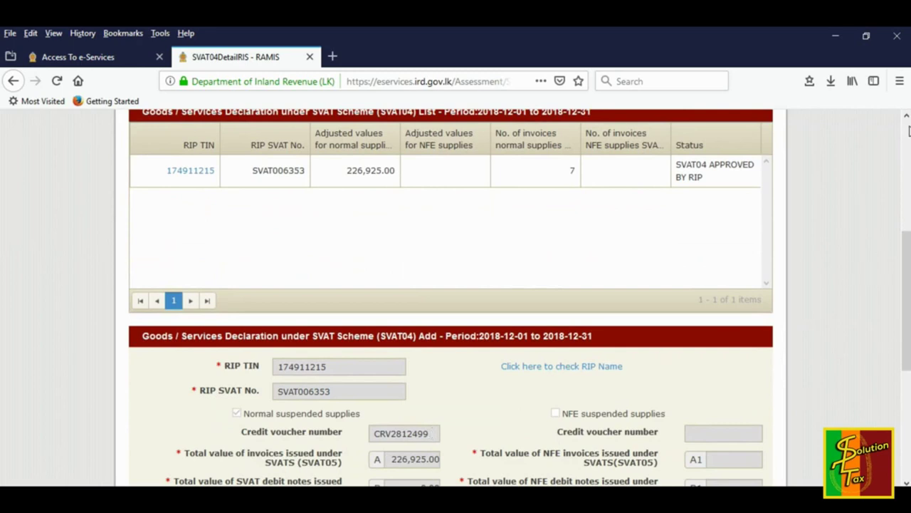
pyautogui.click(906, 117)
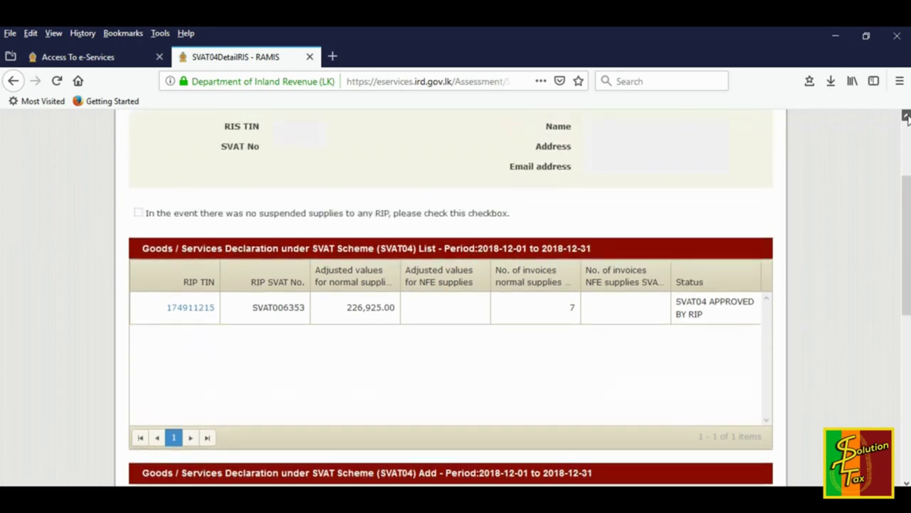
pyautogui.click(907, 117)
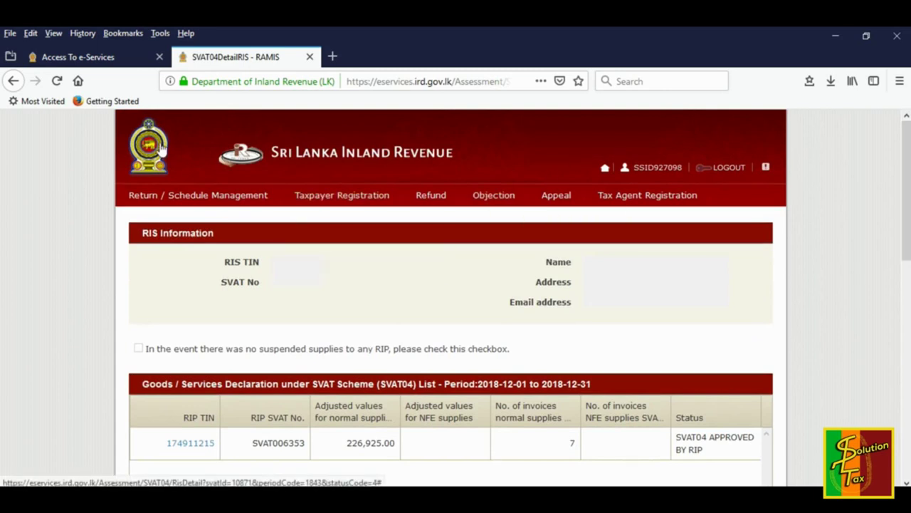
# - Return to the December 2018 status summary and start the SVAT05 supplementary form
pyautogui.click(14, 83)
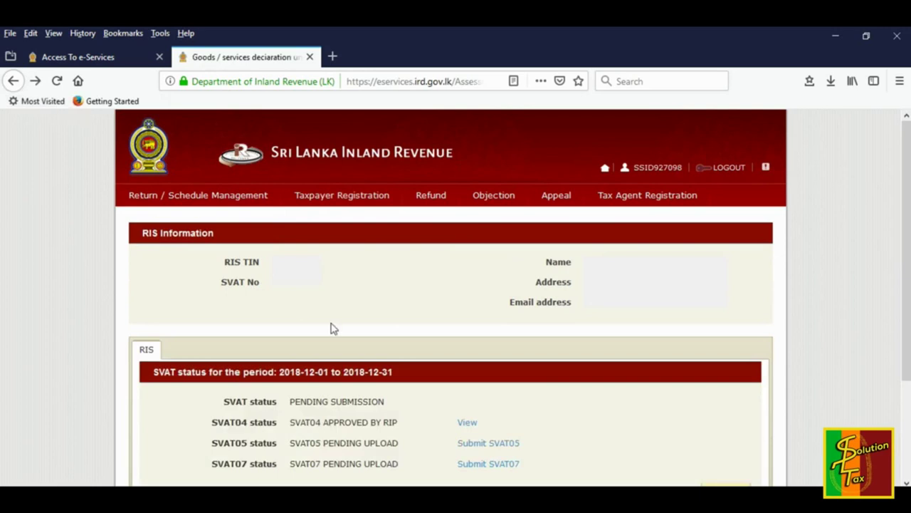
pyautogui.click(487, 446)
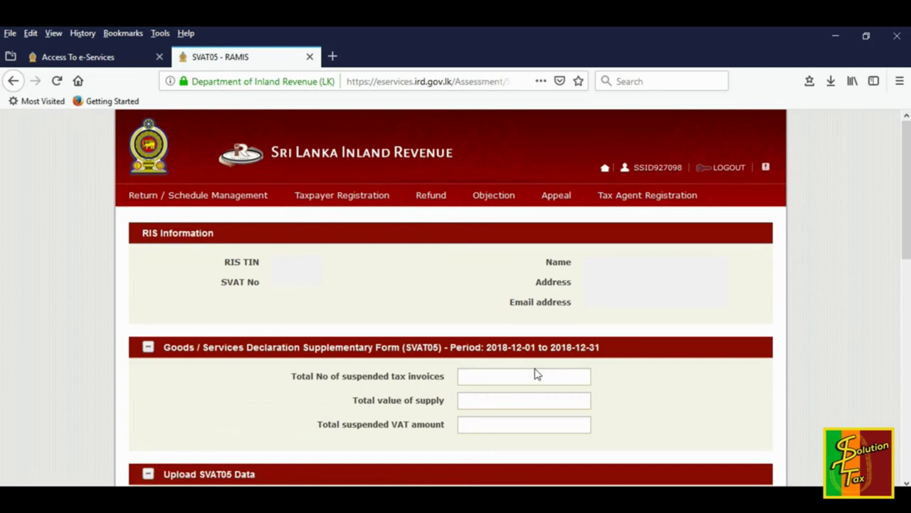
pyautogui.click(502, 377)
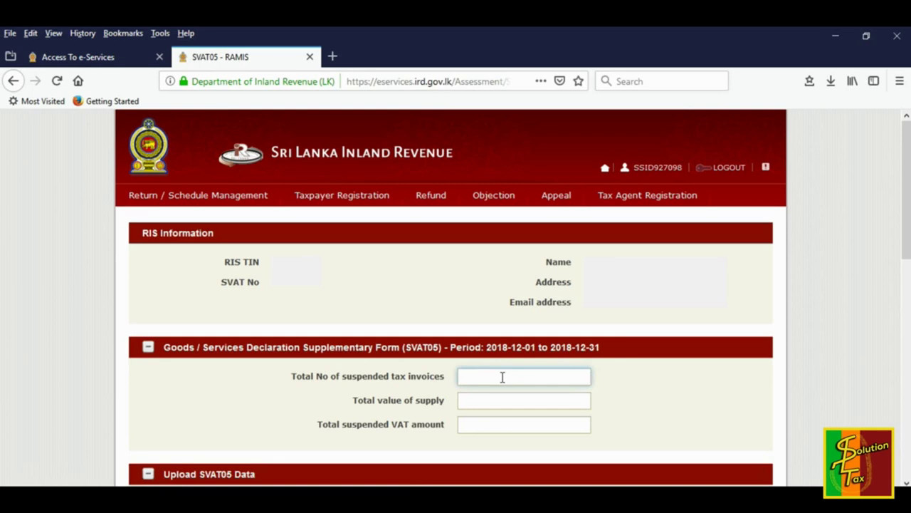
# - Enter SVAT05 totals: 7 suspended invoices, 226925 supply value and 34039 suspended VAT
pyautogui.write('7')
pyautogui.click(524, 401)
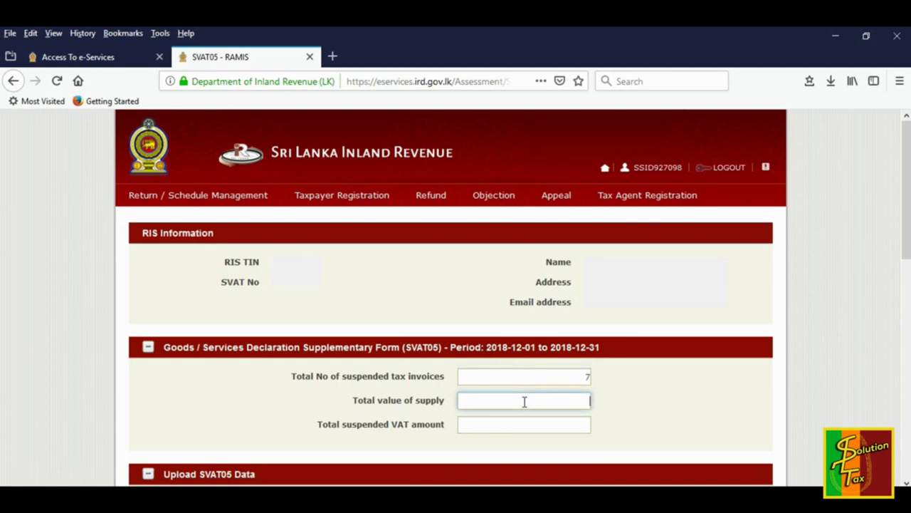
pyautogui.write('226925')
pyautogui.click(543, 426)
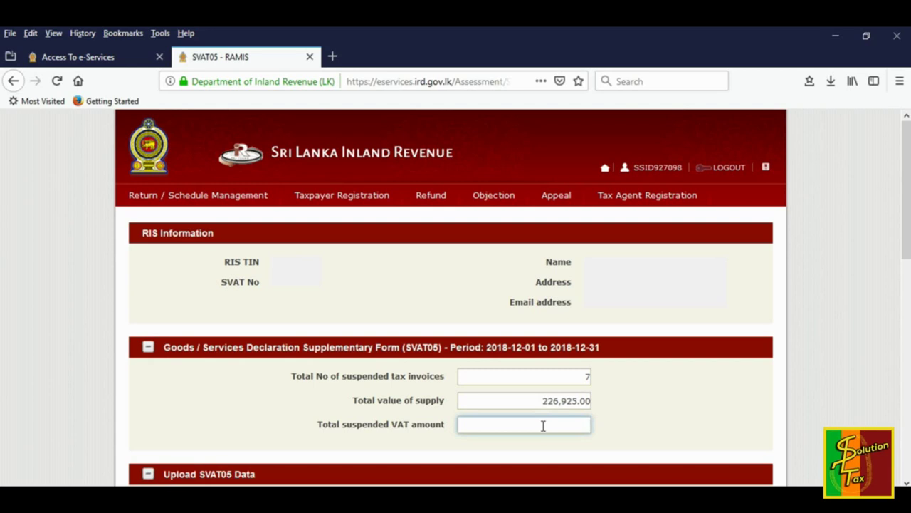
pyautogui.write('34')
pyautogui.write('039')
pyautogui.click(643, 422)
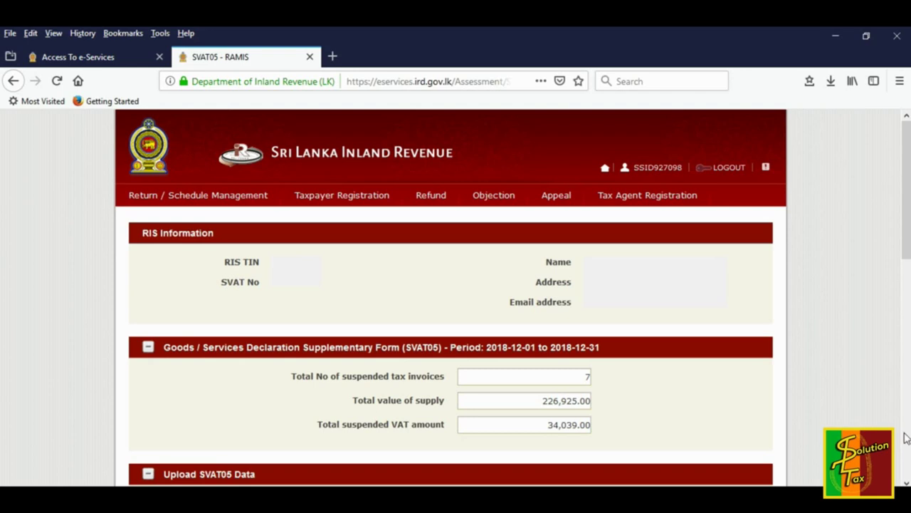
# - Attach the SVAT05 csv file from the SL TAX SOLUTION folder as the SVAT 05 schedule
pyautogui.click(906, 481)
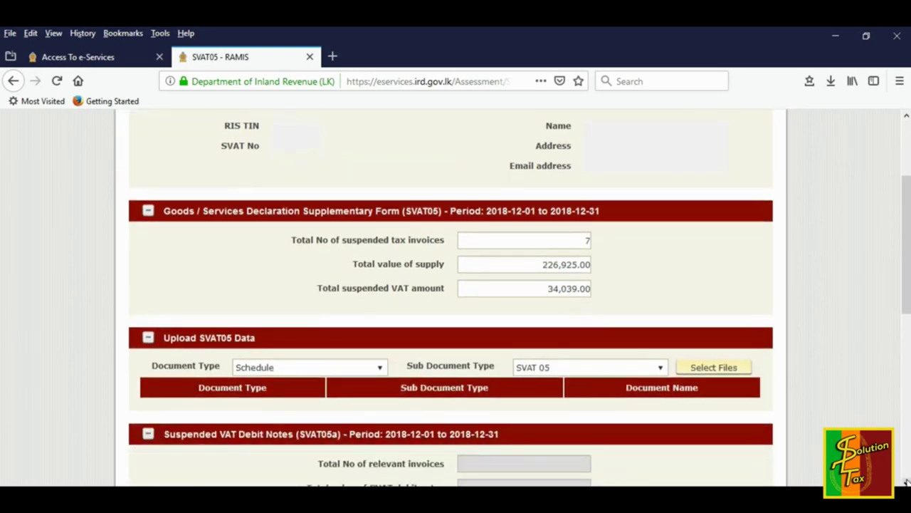
pyautogui.click(906, 481)
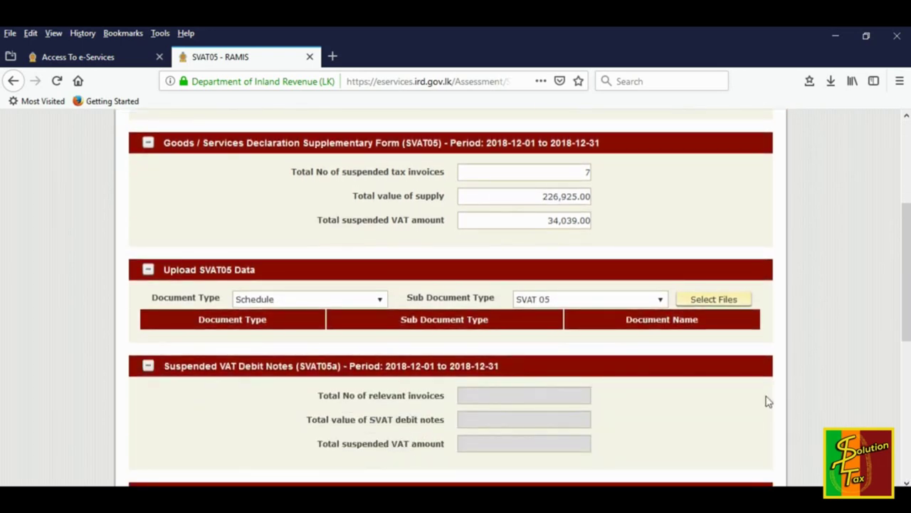
pyautogui.click(712, 300)
pyautogui.click(77, 186)
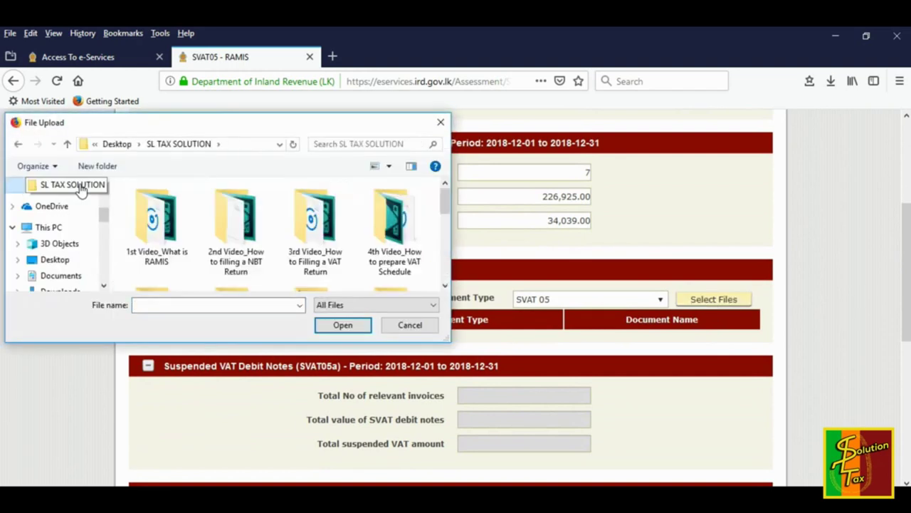
pyautogui.click(347, 327)
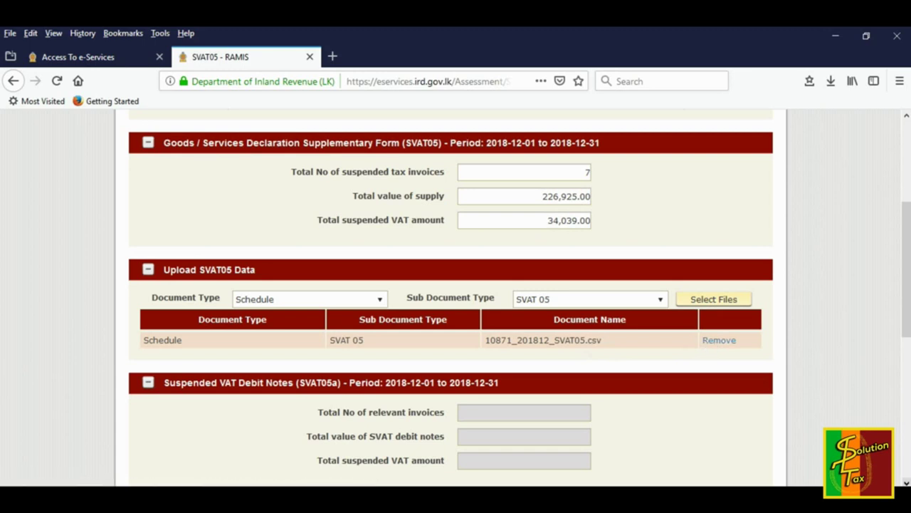
pyautogui.scroll(-6, 455, 299)
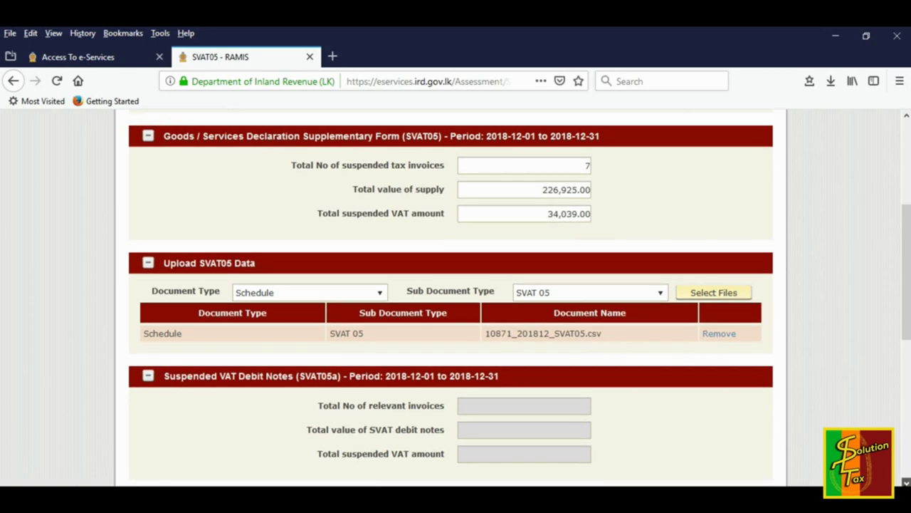
pyautogui.scroll(-3, 456, 299)
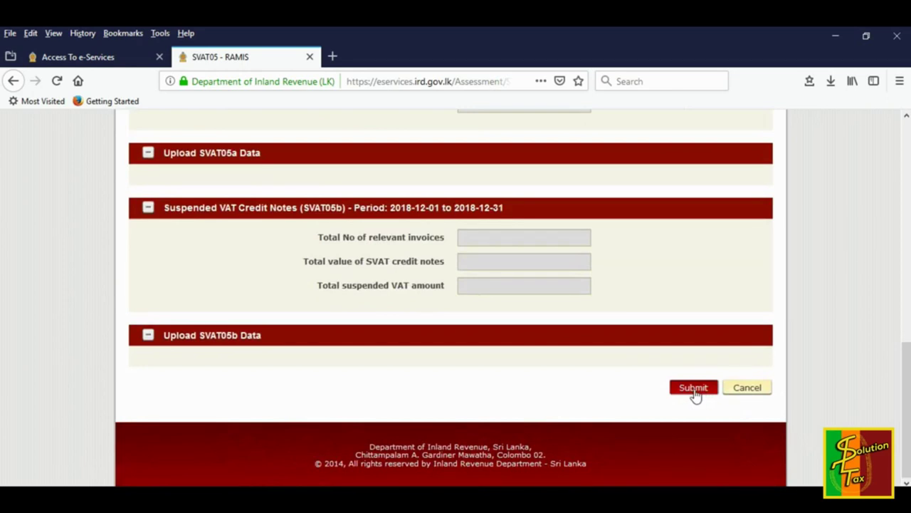
# - Submit the December 2018 SVAT05 declaration and confirm the successful save
pyautogui.click(694, 389)
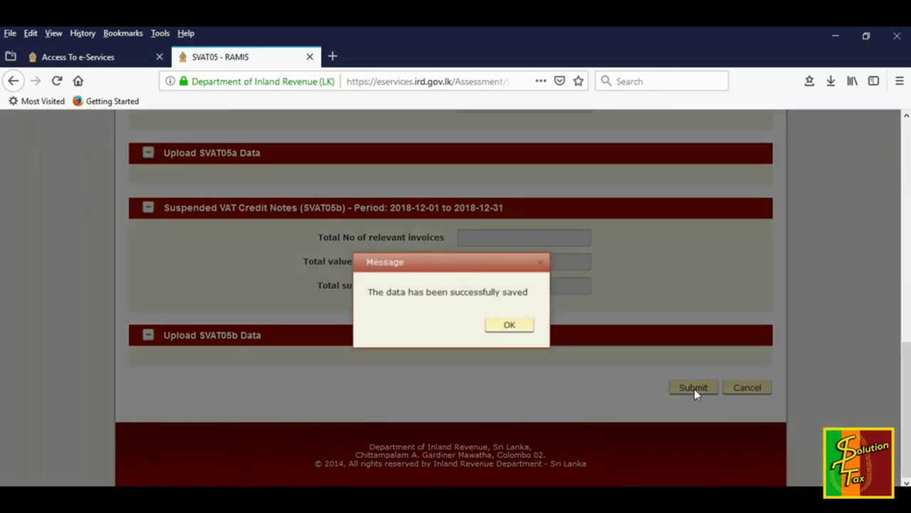
pyautogui.click(504, 333)
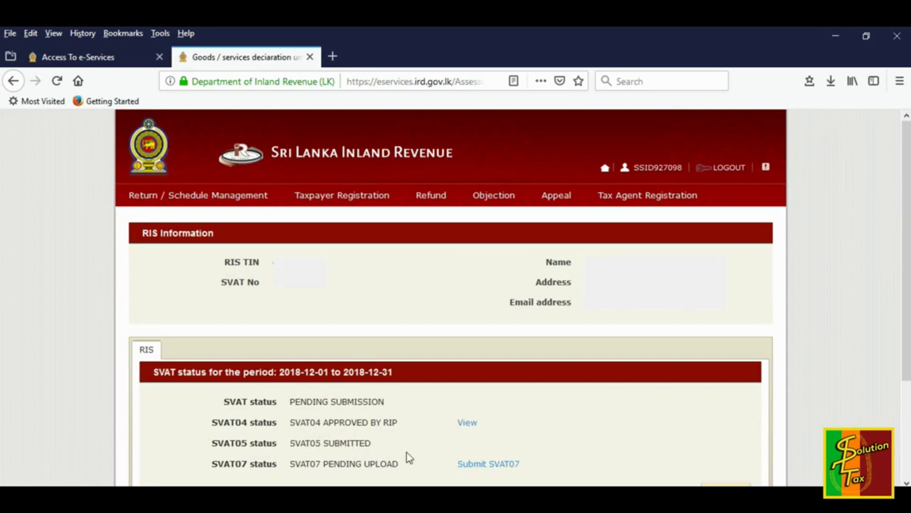
# - Start the December 2018 SVAT07 and enter 7 invoices and 226925 suspended supplies
pyautogui.click(476, 467)
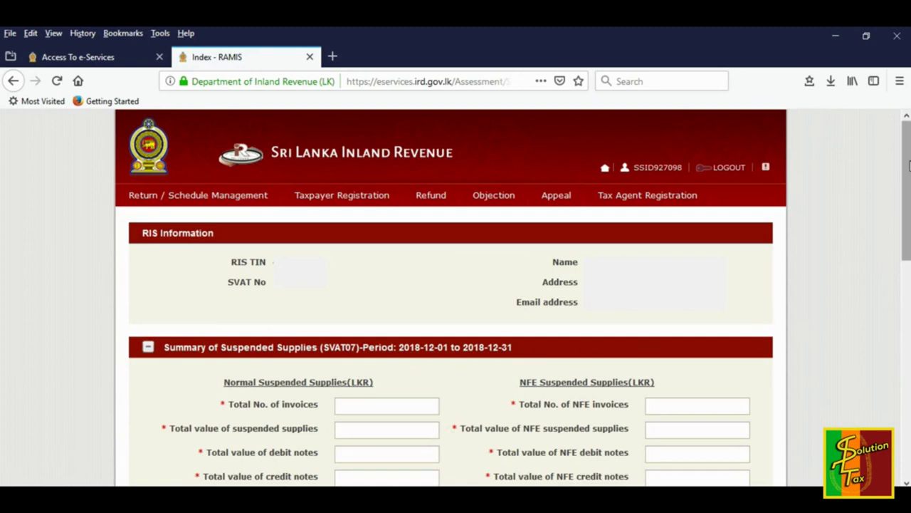
pyautogui.moveTo(908, 165); pyautogui.dragTo(908, 213)
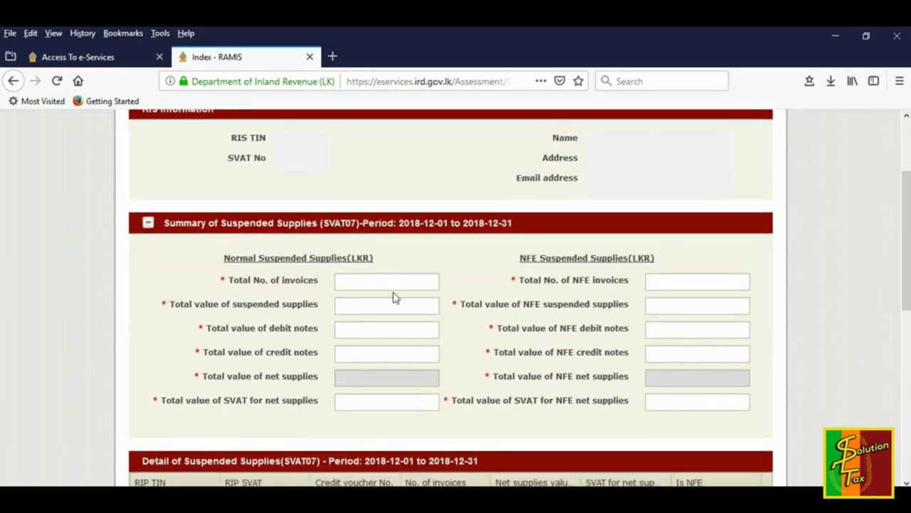
pyautogui.click(373, 280)
pyautogui.write('7')
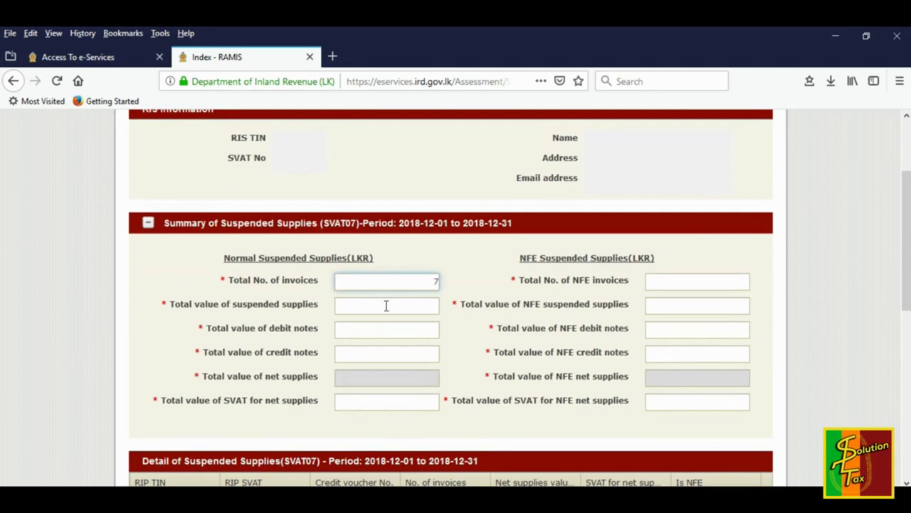
pyautogui.click(390, 307)
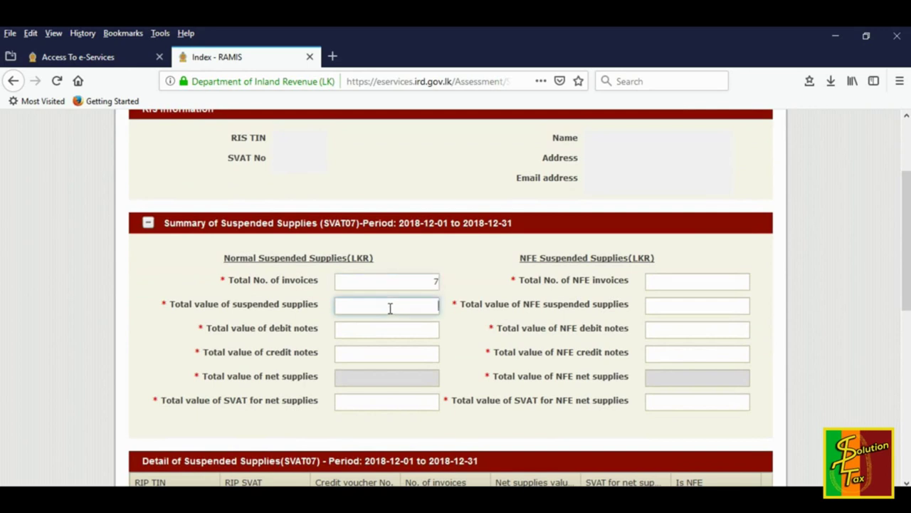
pyautogui.write('22')
pyautogui.write('692')
pyautogui.write('5')
# - Enter 0 debit notes, 0 credit notes and 34039 SVAT for net supplies
pyautogui.write('0')
pyautogui.click(398, 352)
pyautogui.write('0')
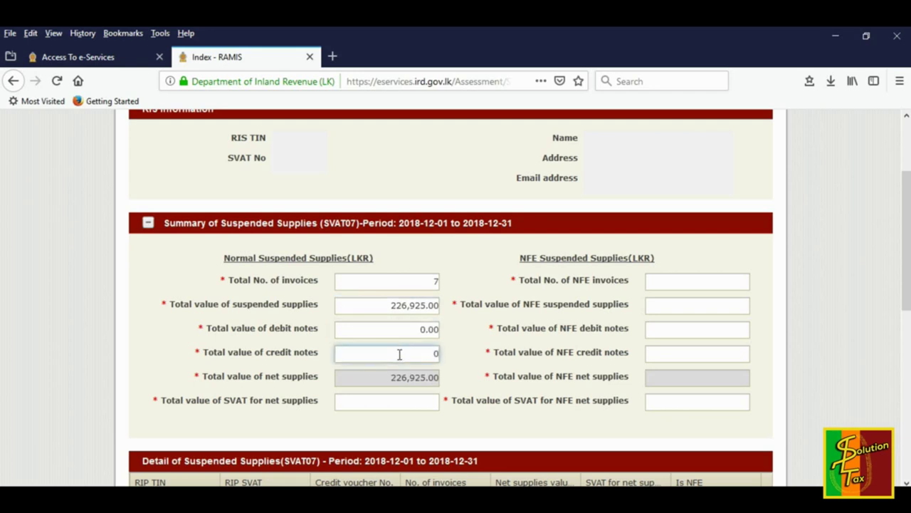
pyautogui.click(396, 403)
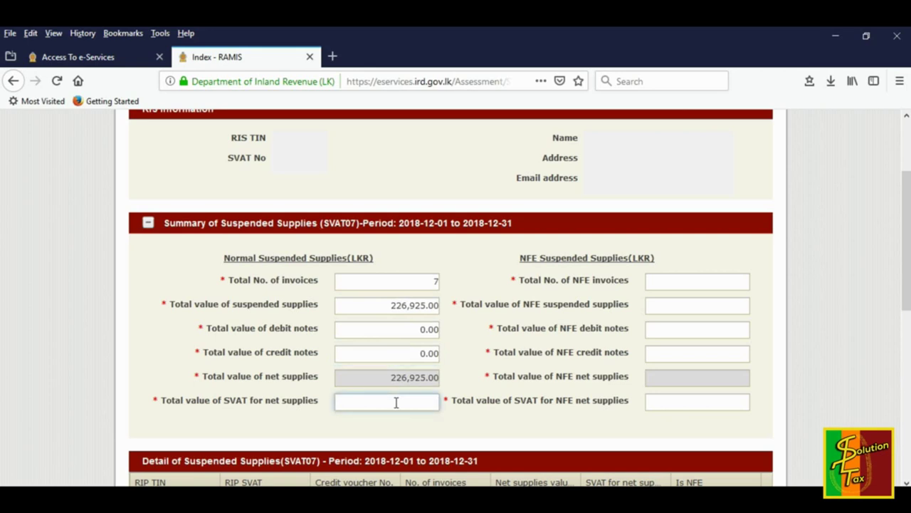
pyautogui.write('34039')
pyautogui.click(709, 280)
# - Set every NFE suspended supplies field (invoices, value, debit notes, credit notes, SVAT) to 0
pyautogui.write('0')
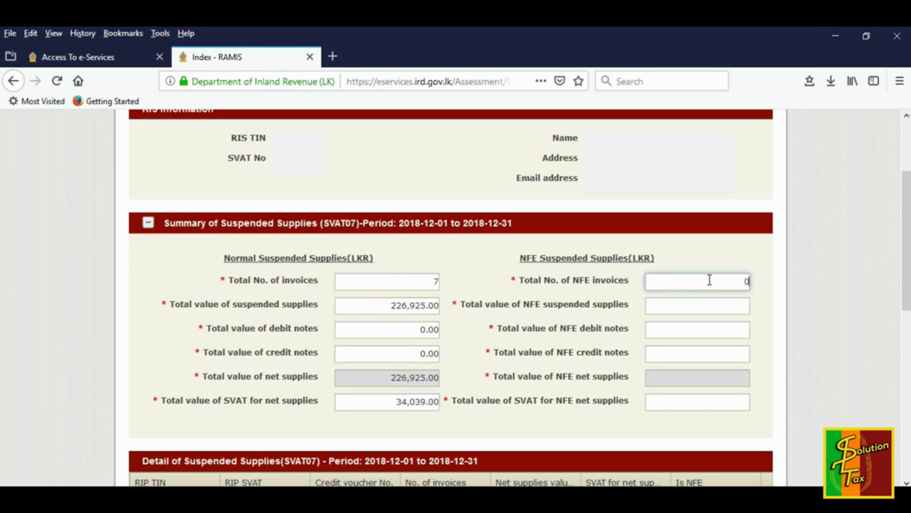
pyautogui.click(709, 305)
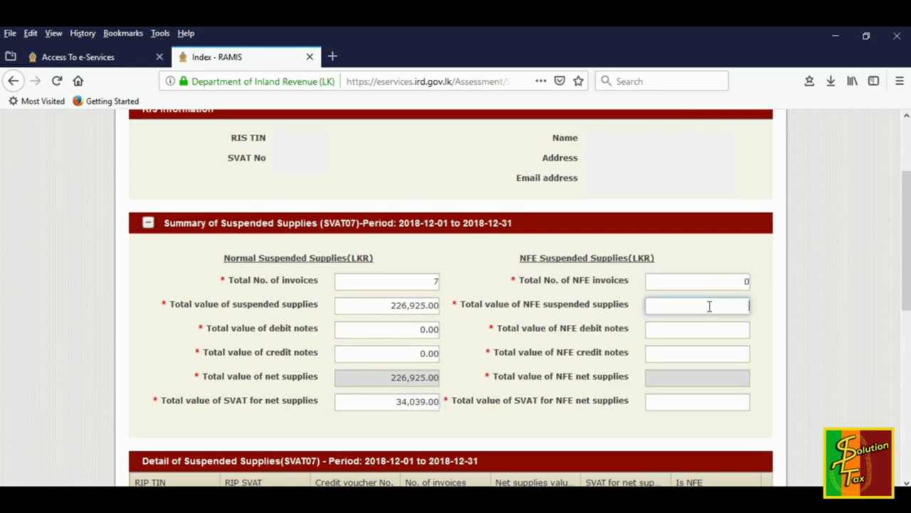
pyautogui.write('0')
pyautogui.click(710, 330)
pyautogui.write('0')
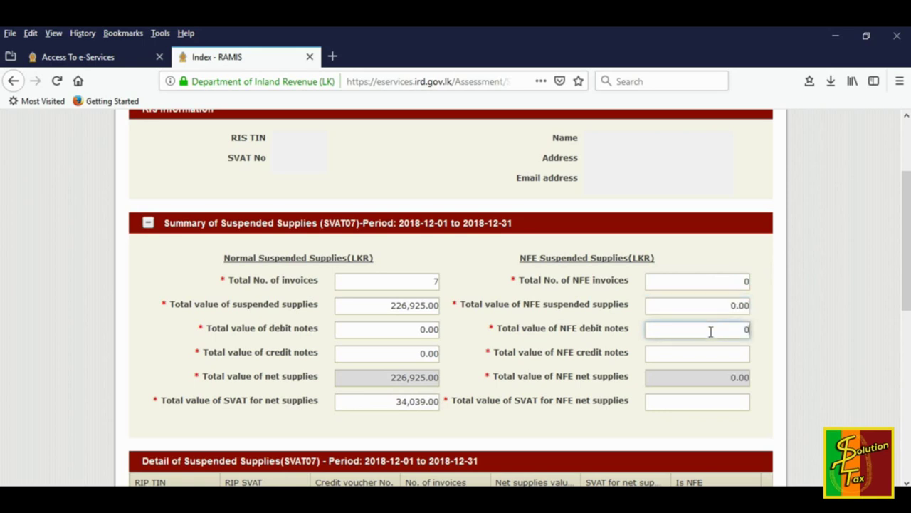
pyautogui.click(711, 351)
pyautogui.write('0')
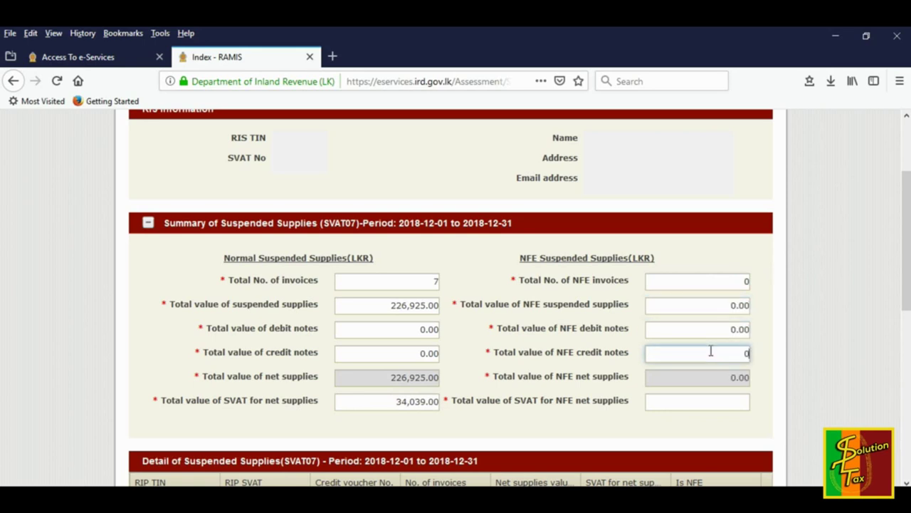
pyautogui.click(712, 404)
pyautogui.write('0')
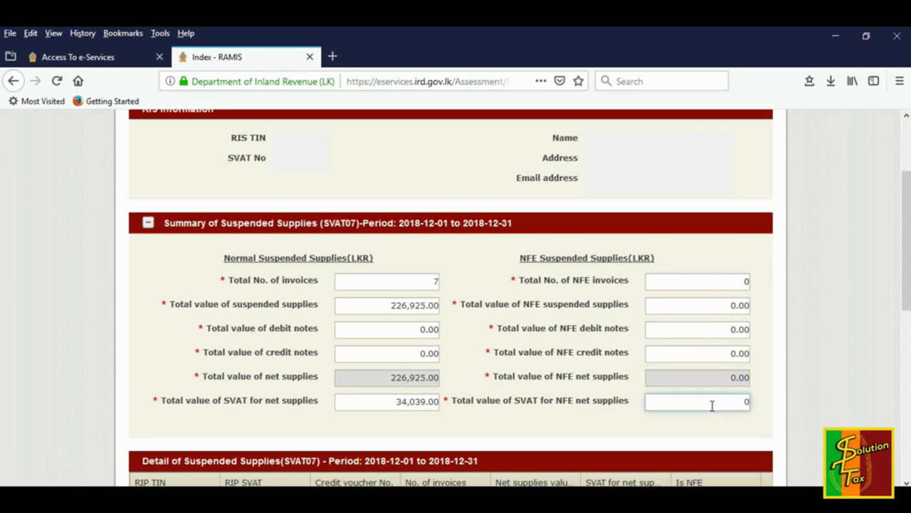
pyautogui.click(452, 294)
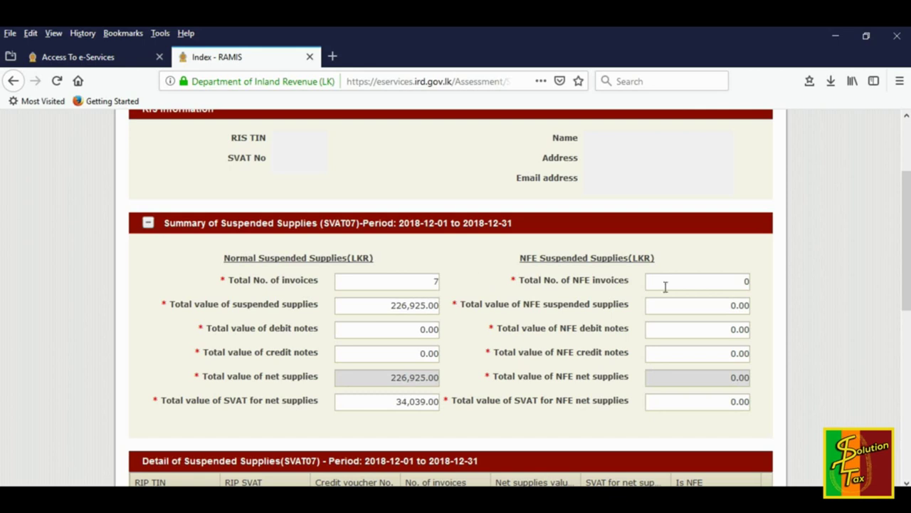
# - Expand the Update SVAT07 Data Online form below the empty Detail grid
pyautogui.moveTo(908, 247); pyautogui.dragTo(908, 343)
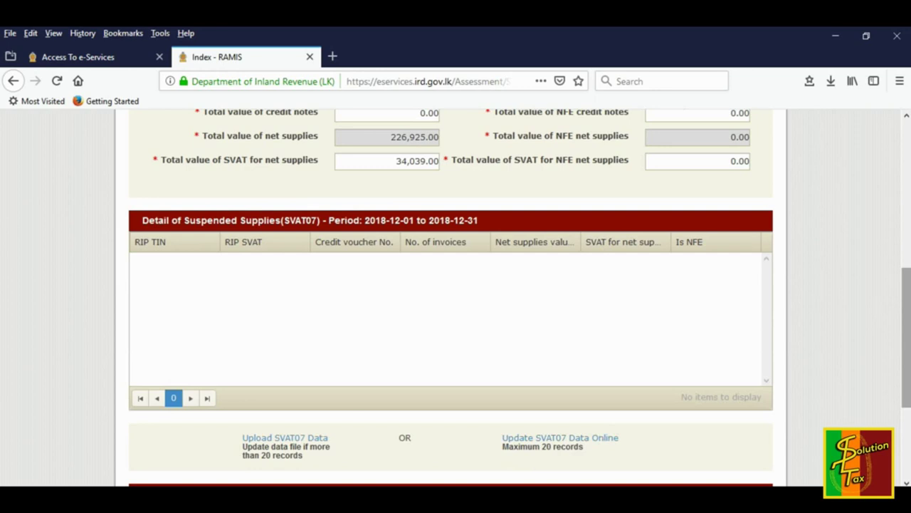
pyautogui.moveTo(909, 280); pyautogui.dragTo(909, 306)
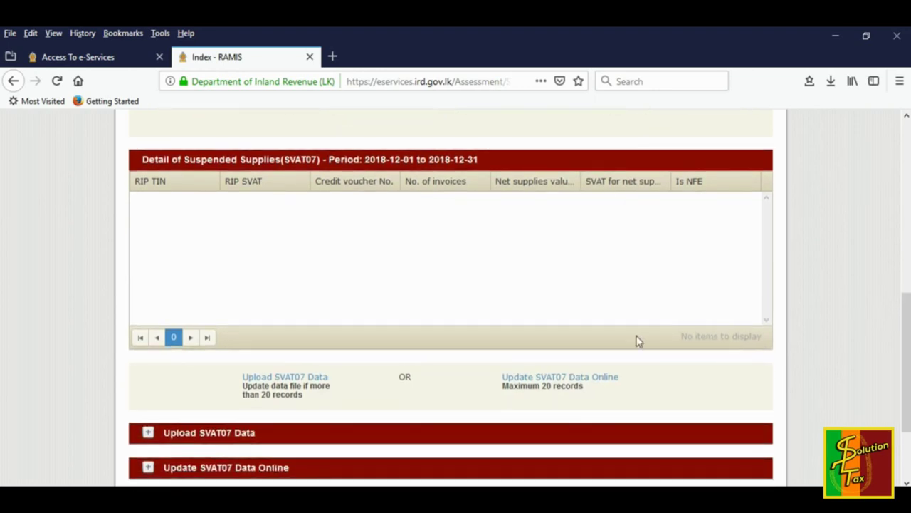
pyautogui.click(528, 377)
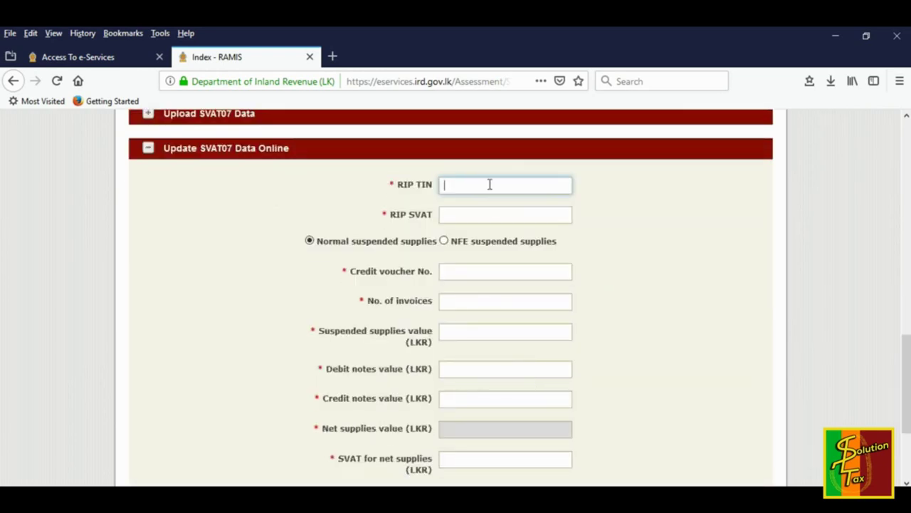
pyautogui.moveTo(906, 368); pyautogui.dragTo(906, 384)
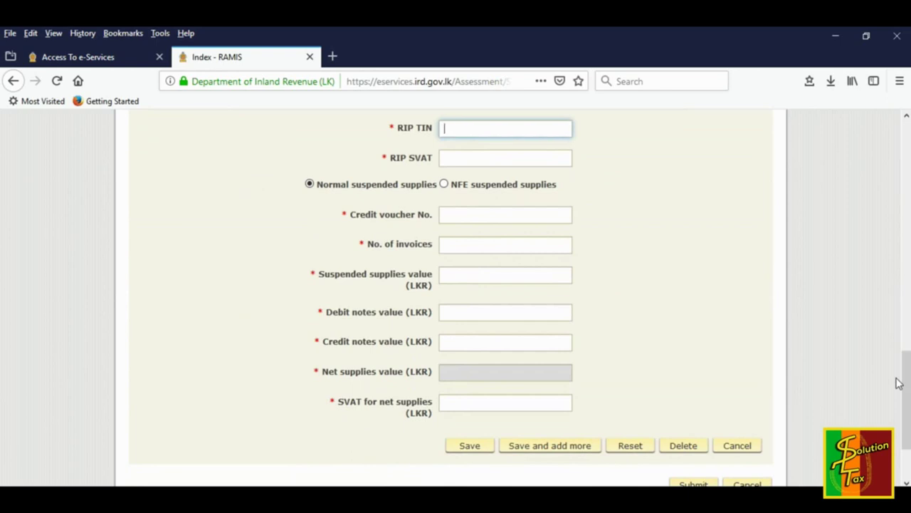
# - Enter the supplier's RIP TIN, RIP SVAT number and CRV-prefixed credit voucher number
pyautogui.write('174911215')
pyautogui.click(526, 158)
pyautogui.write('S')
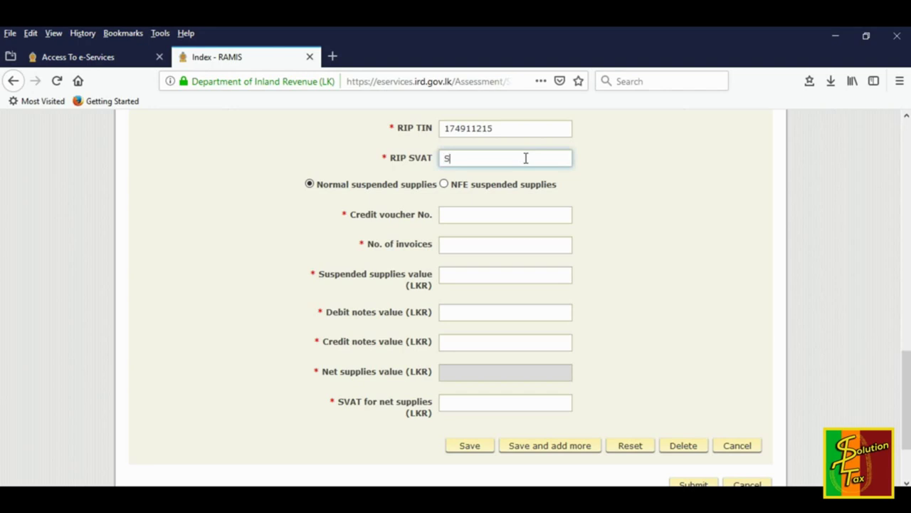
pyautogui.write('VAT006353')
pyautogui.click(470, 213)
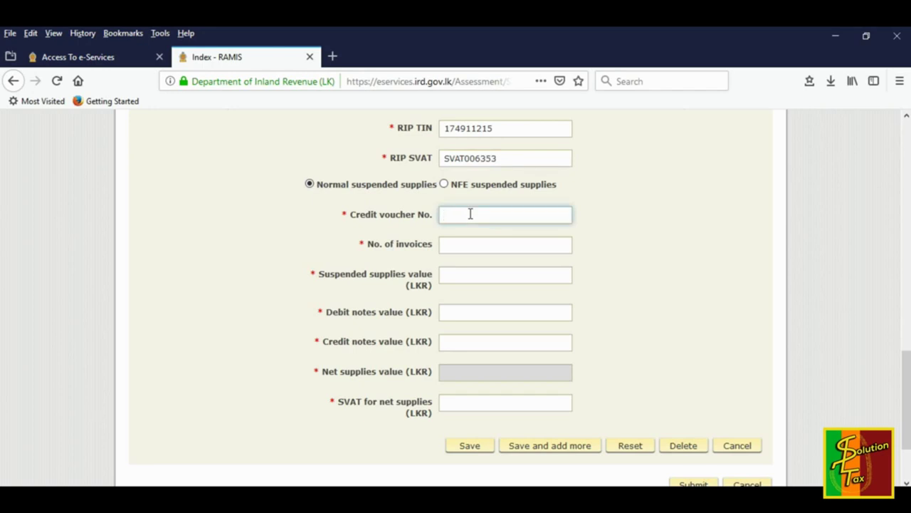
pyautogui.write('C')
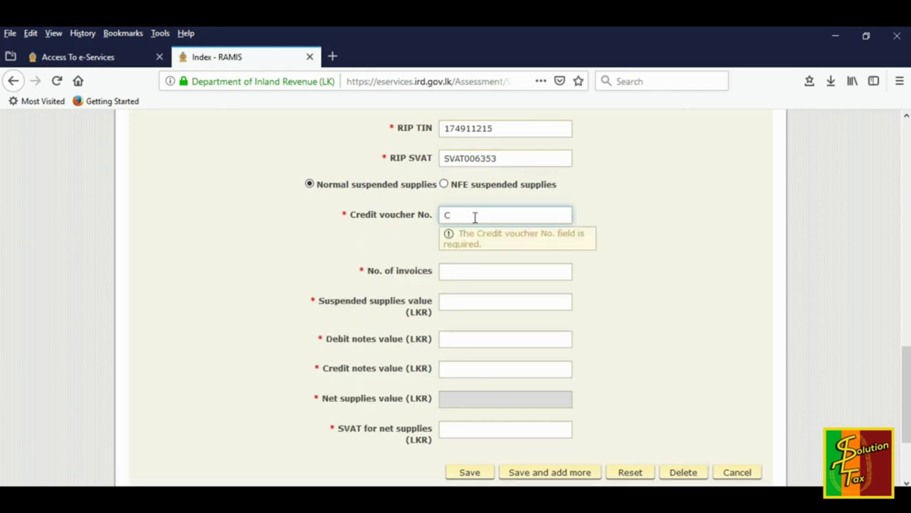
pyautogui.write('RV')
pyautogui.write('2812499')
pyautogui.click(488, 272)
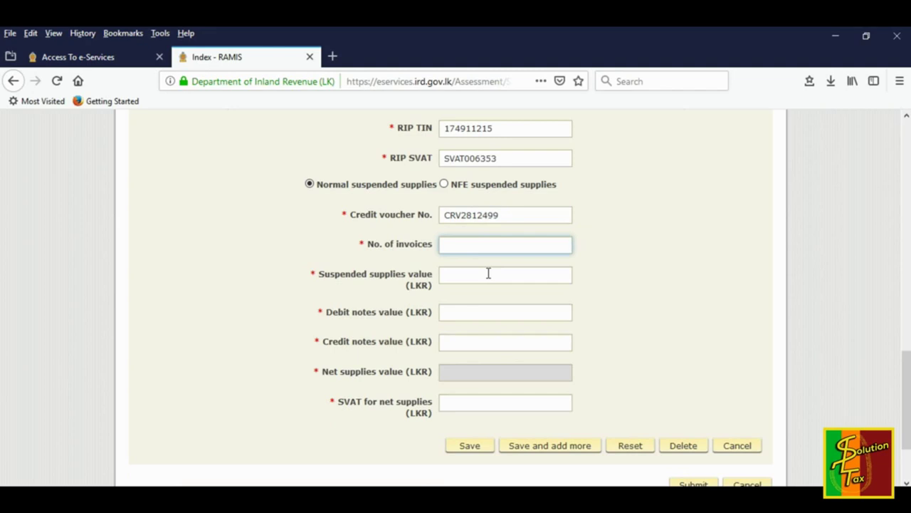
# - Fill in 7 invoices, 226925 suspended supplies, 0 debit notes, 0 credit notes and 34039 SVAT
pyautogui.write('7')
pyautogui.click(491, 278)
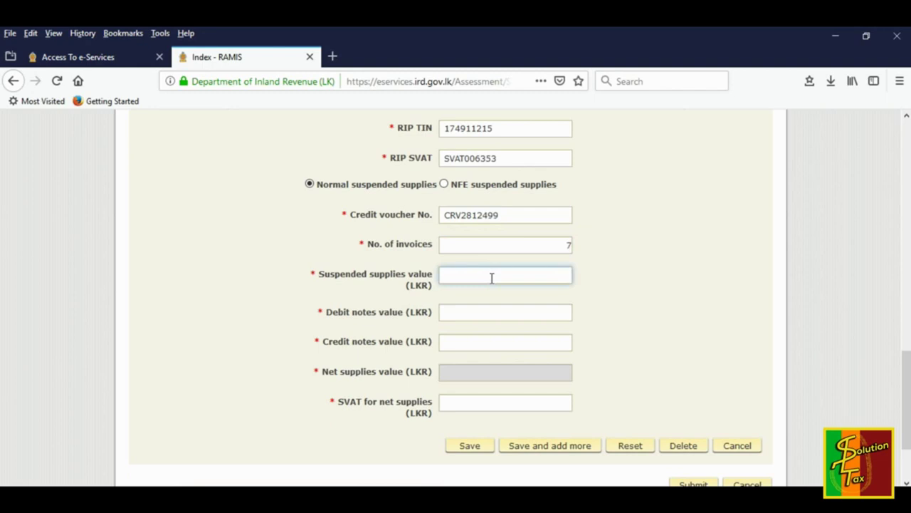
pyautogui.write('226925')
pyautogui.click(507, 311)
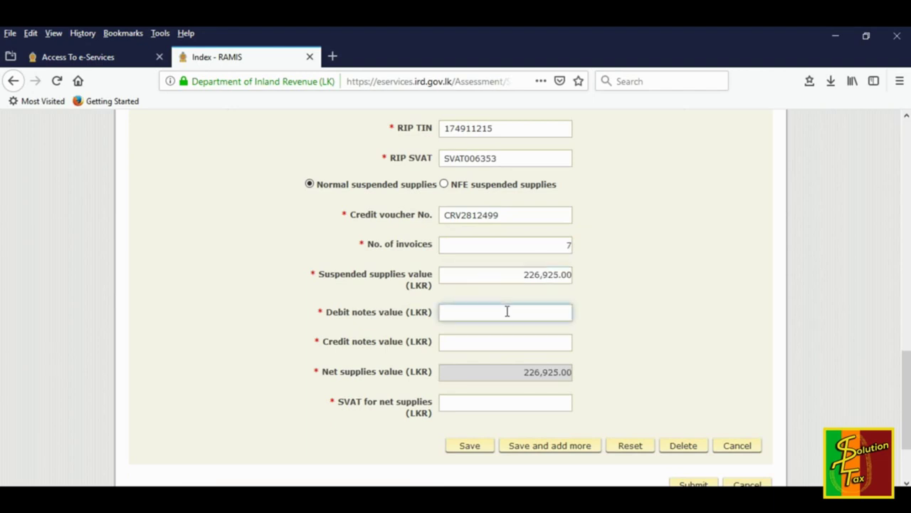
pyautogui.write('0')
pyautogui.click(531, 344)
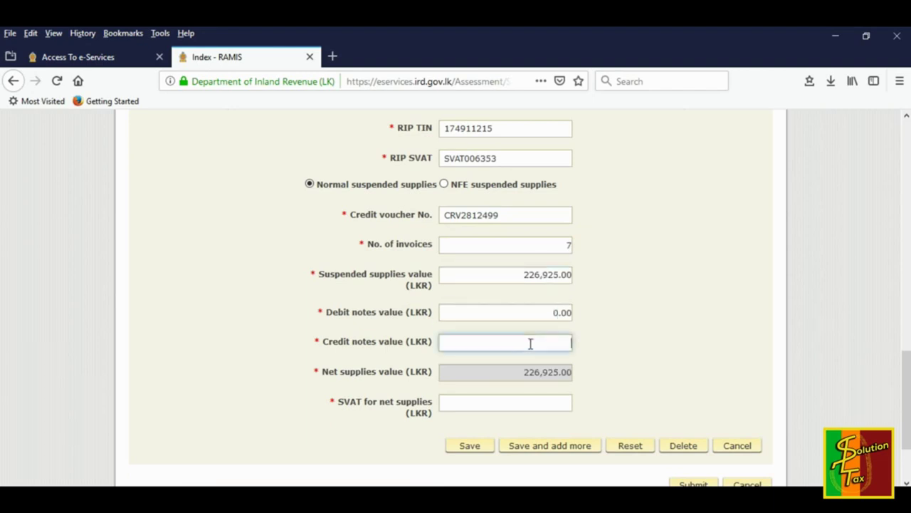
pyautogui.write('0')
pyautogui.click(541, 401)
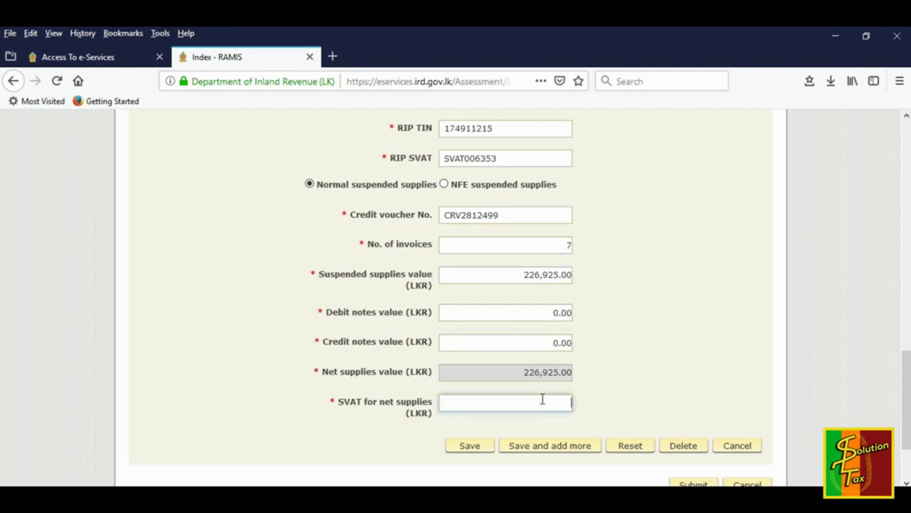
pyautogui.write('34039')
pyautogui.click(623, 404)
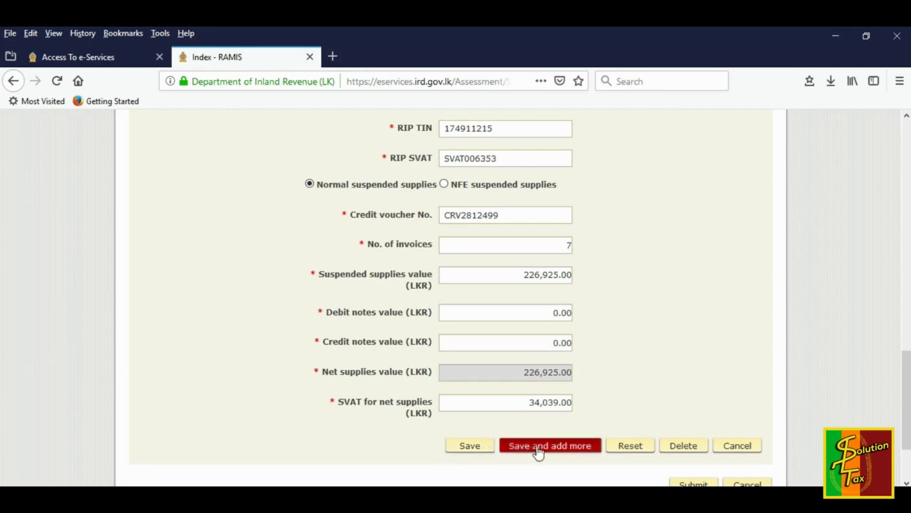
# - Save the SVAT07 record, then submit the December 2018 SVAT07 details
pyautogui.click(472, 446)
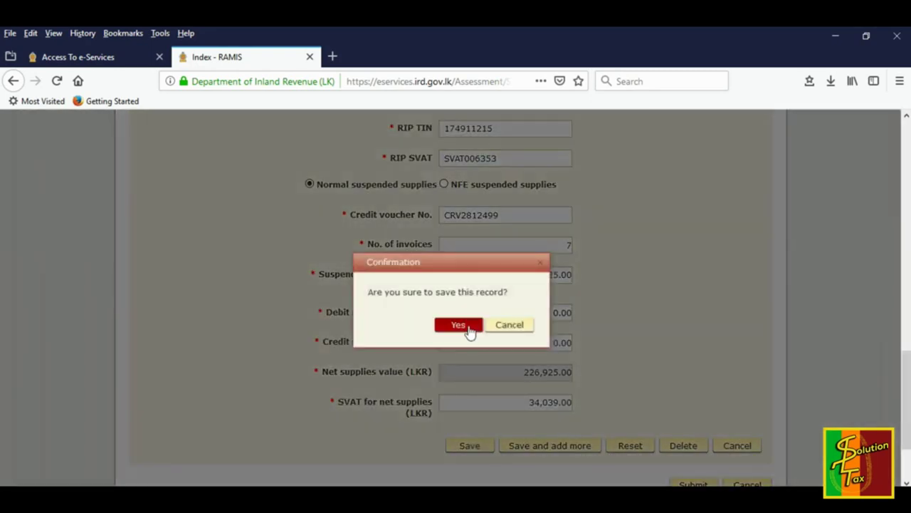
pyautogui.click(468, 329)
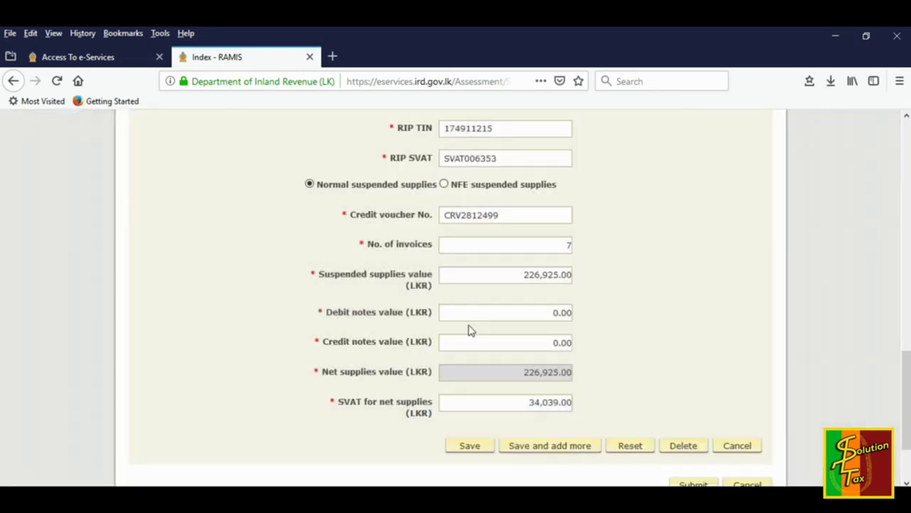
pyautogui.moveTo(907, 388); pyautogui.dragTo(906, 281)
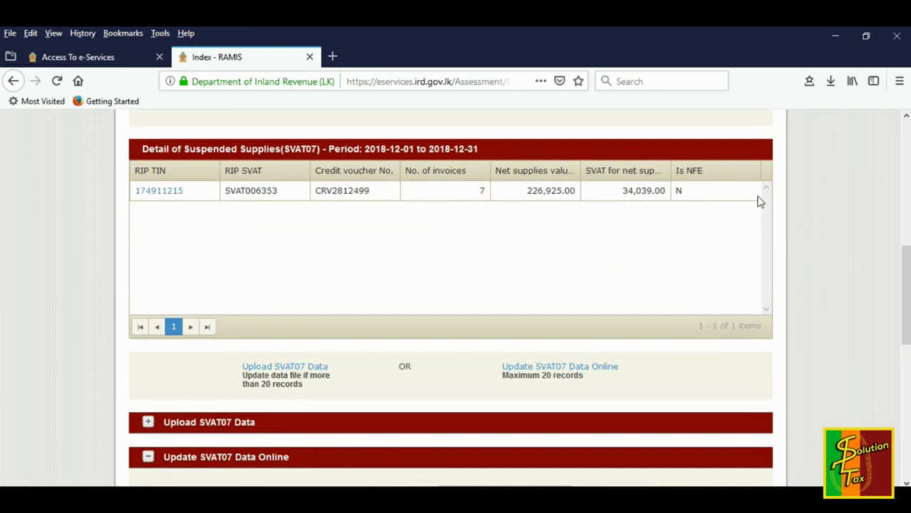
pyautogui.moveTo(907, 303); pyautogui.dragTo(907, 422)
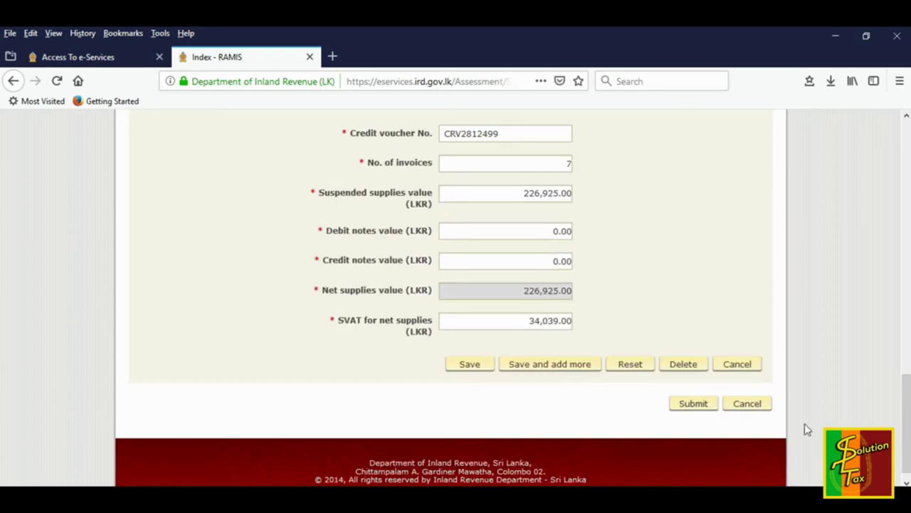
pyautogui.click(694, 404)
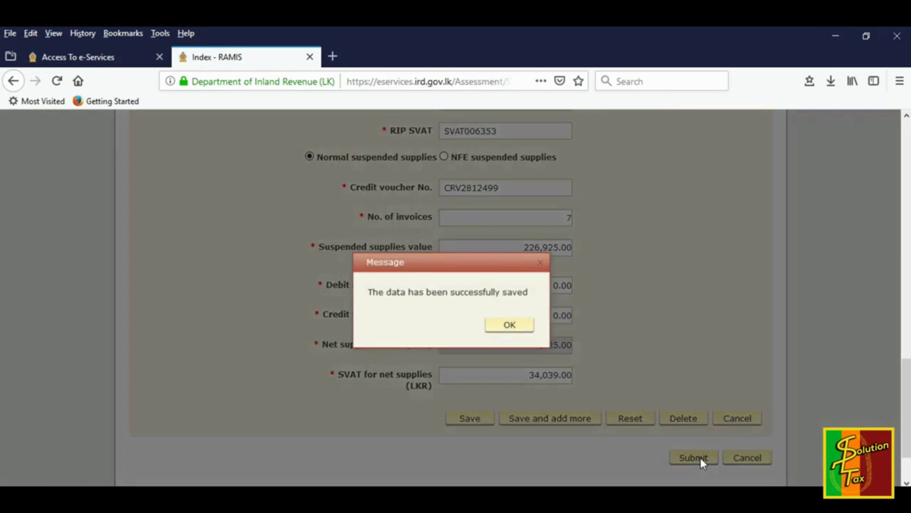
pyautogui.click(510, 325)
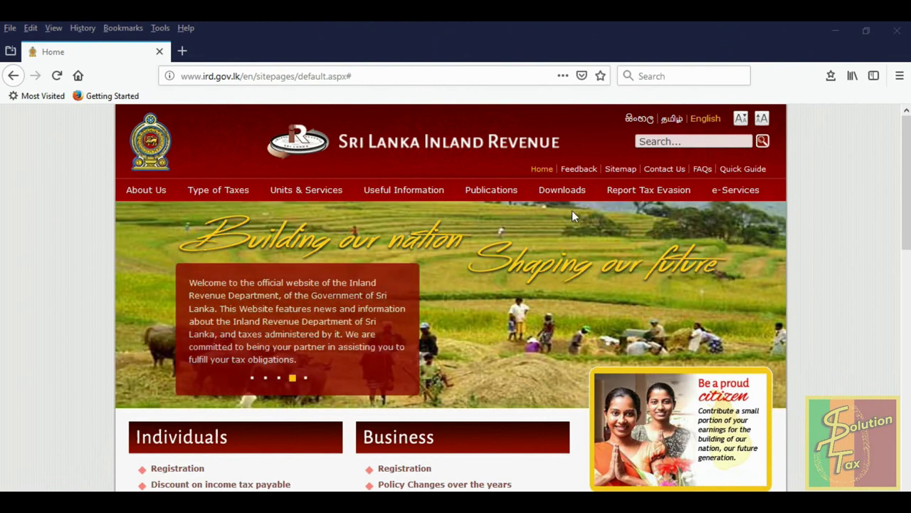
# - Save the SVAT 05 template from the Downloads > Schedules page
pyautogui.moveTo(566, 202)
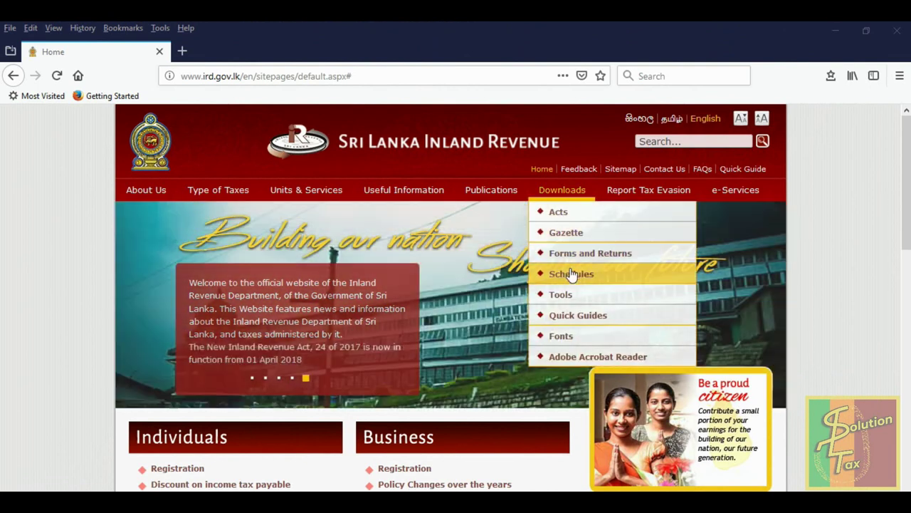
pyautogui.click(571, 273)
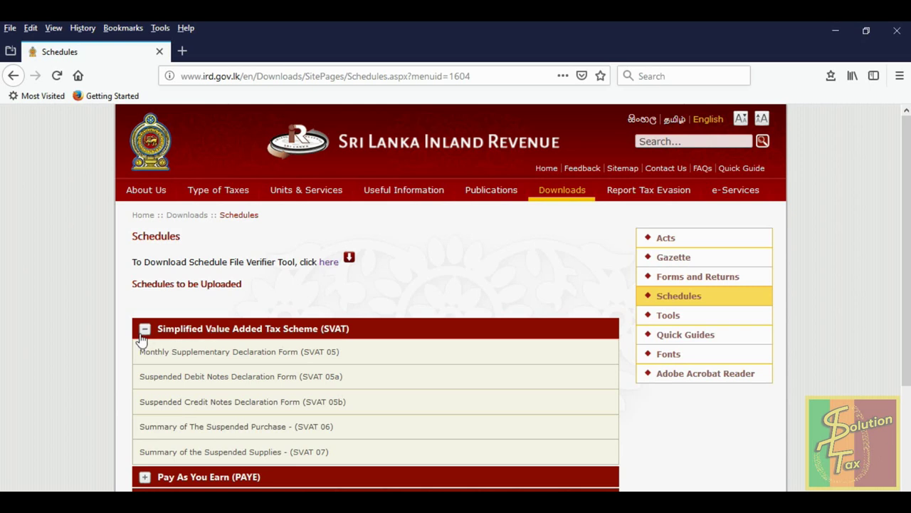
pyautogui.click(263, 351)
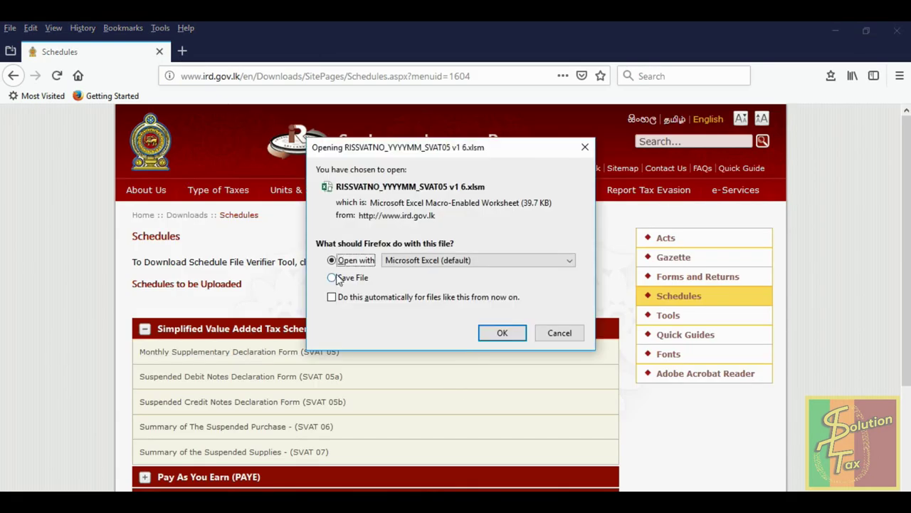
pyautogui.click(334, 278)
pyautogui.click(494, 340)
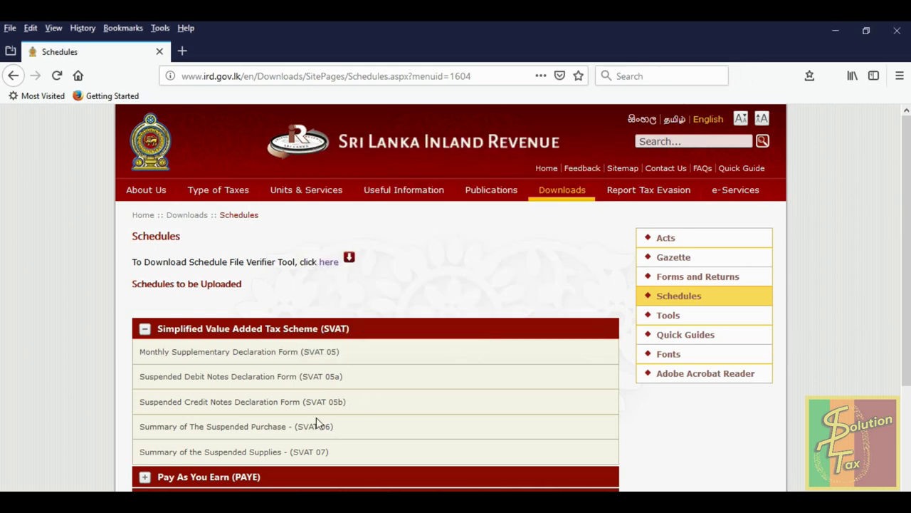
# - Save the SVAT 07 template and open the downloaded SVAT05 workbook in Excel
pyautogui.click(279, 456)
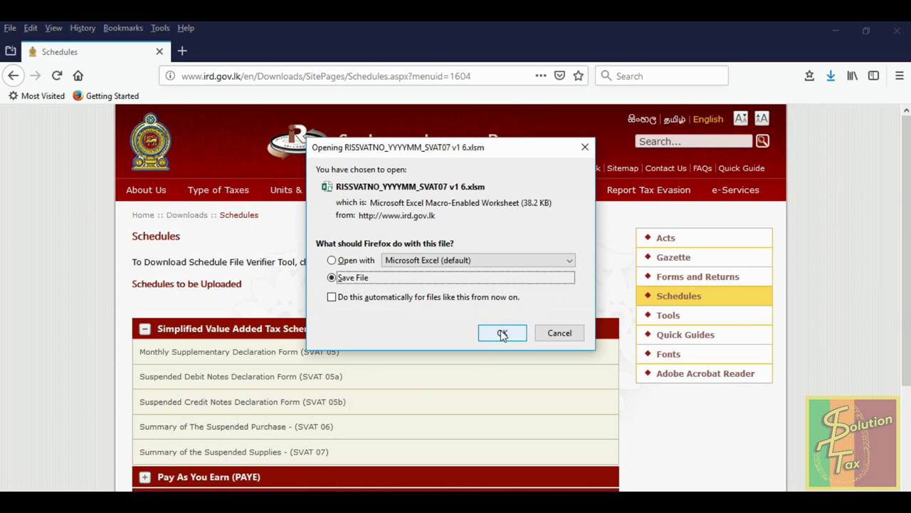
pyautogui.click(502, 334)
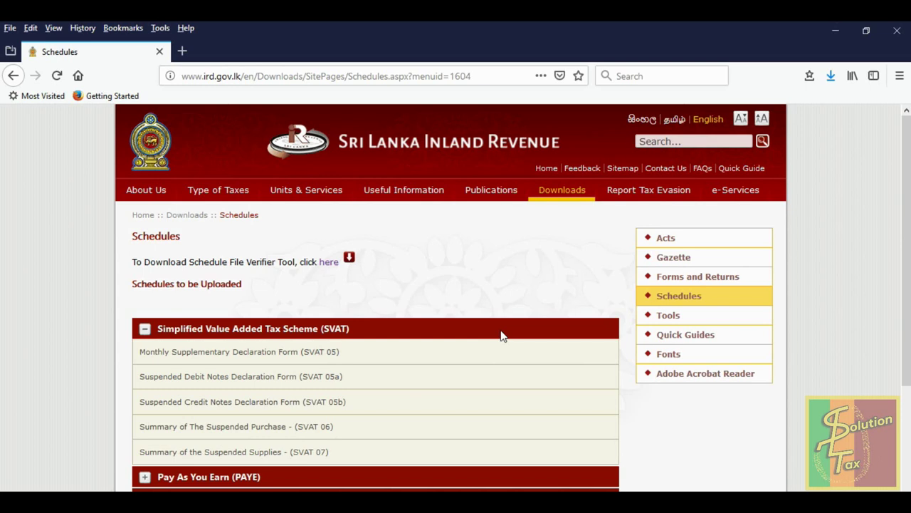
pyautogui.click(829, 85)
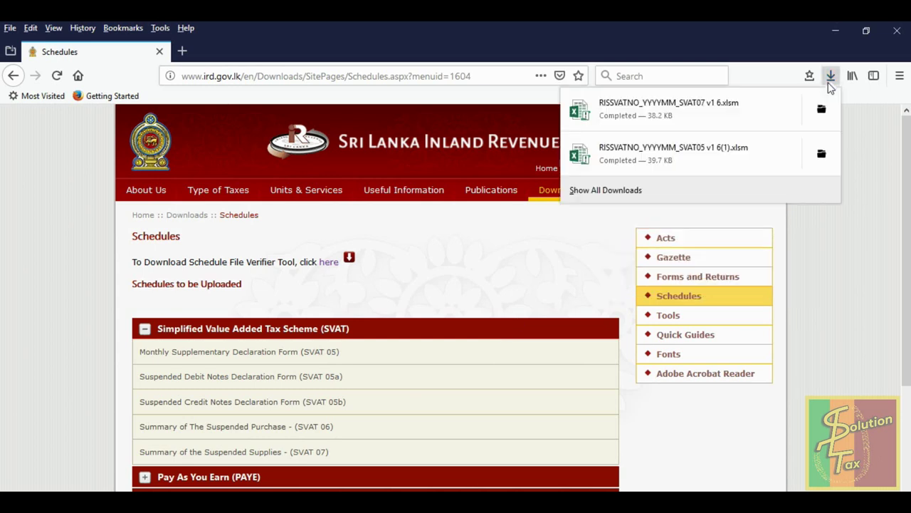
pyautogui.click(743, 163)
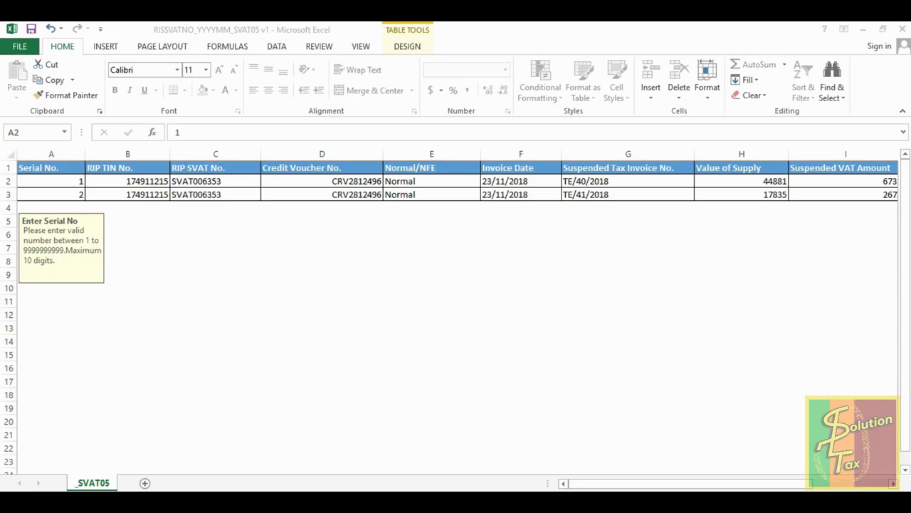